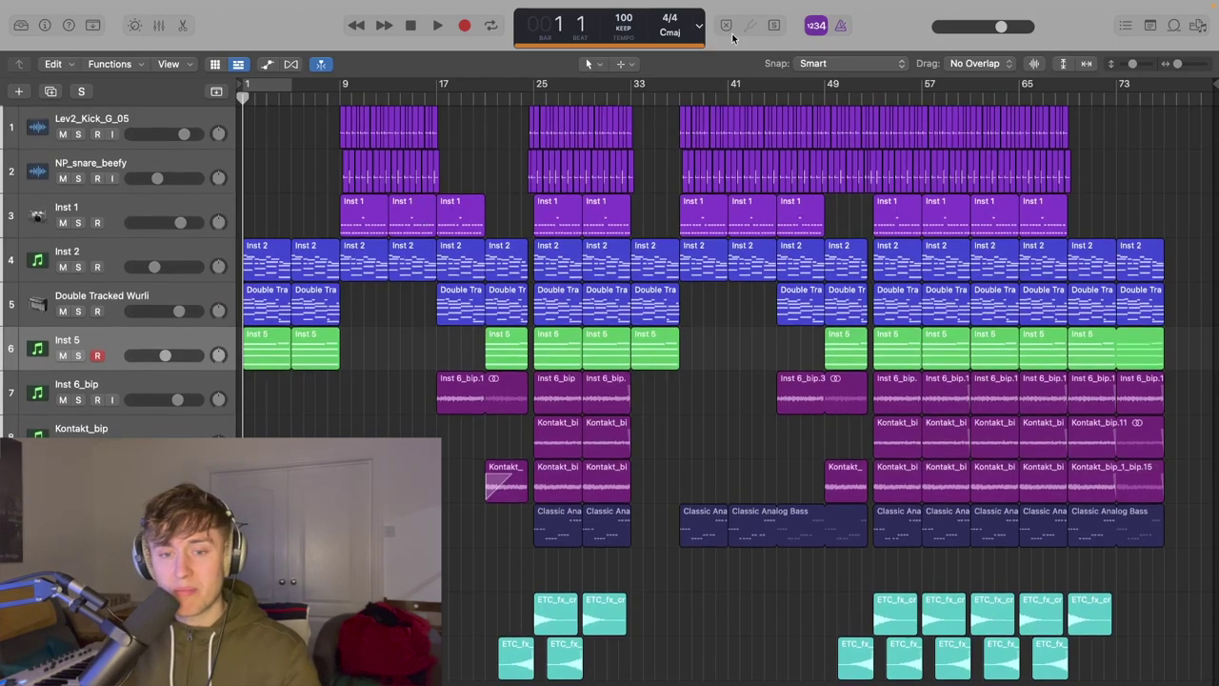
# - Park the playhead at bar 37, enlarge the track lanes, and solo Lev2_Kick_G_05
pyautogui.click(679, 90)
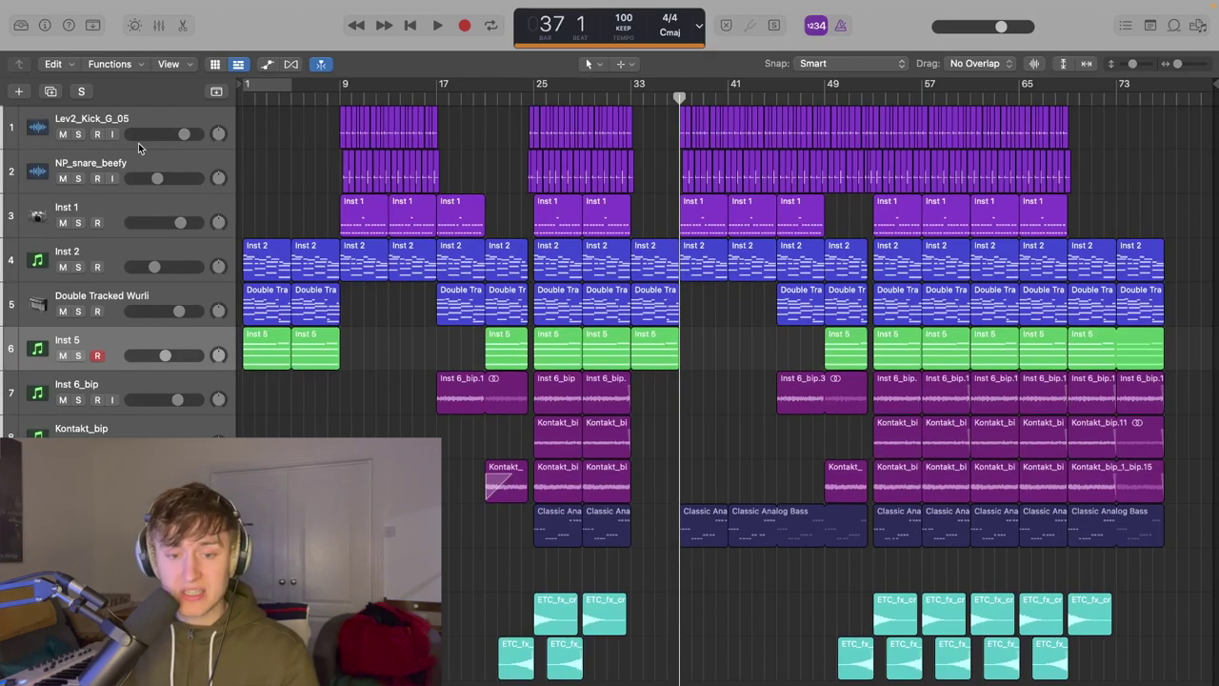
pyautogui.scroll(-2, 725, 369)
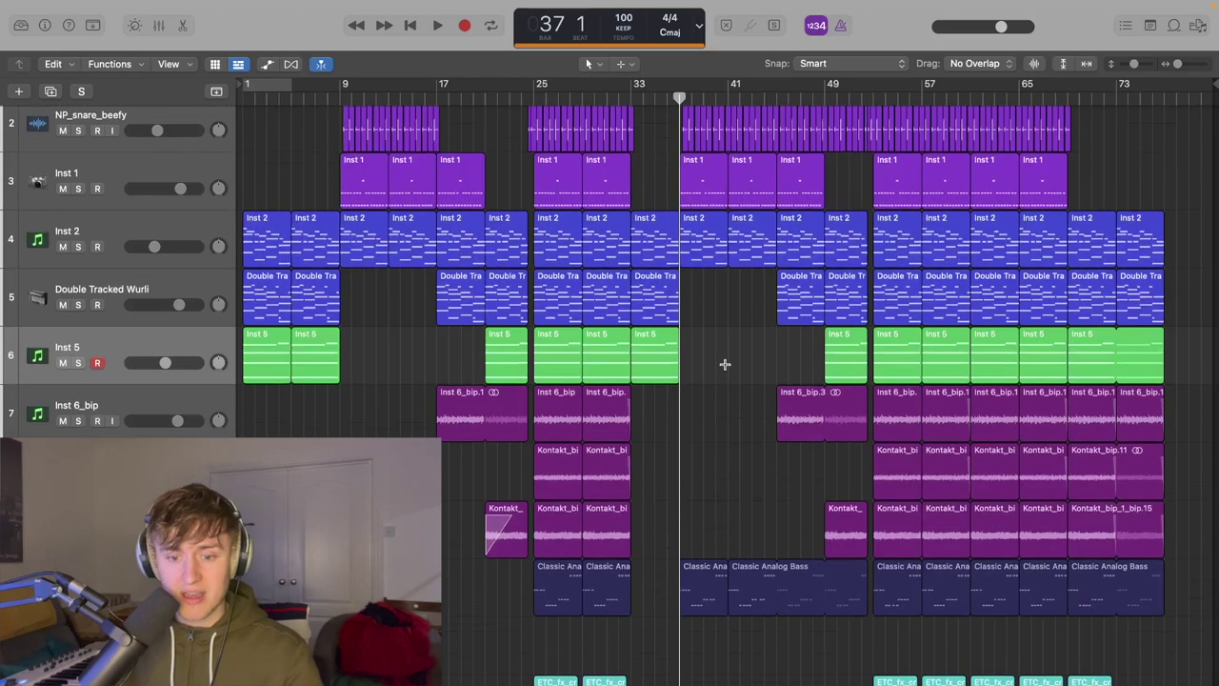
pyautogui.press('super+Down')
pyautogui.scroll(-1, 719, 378)
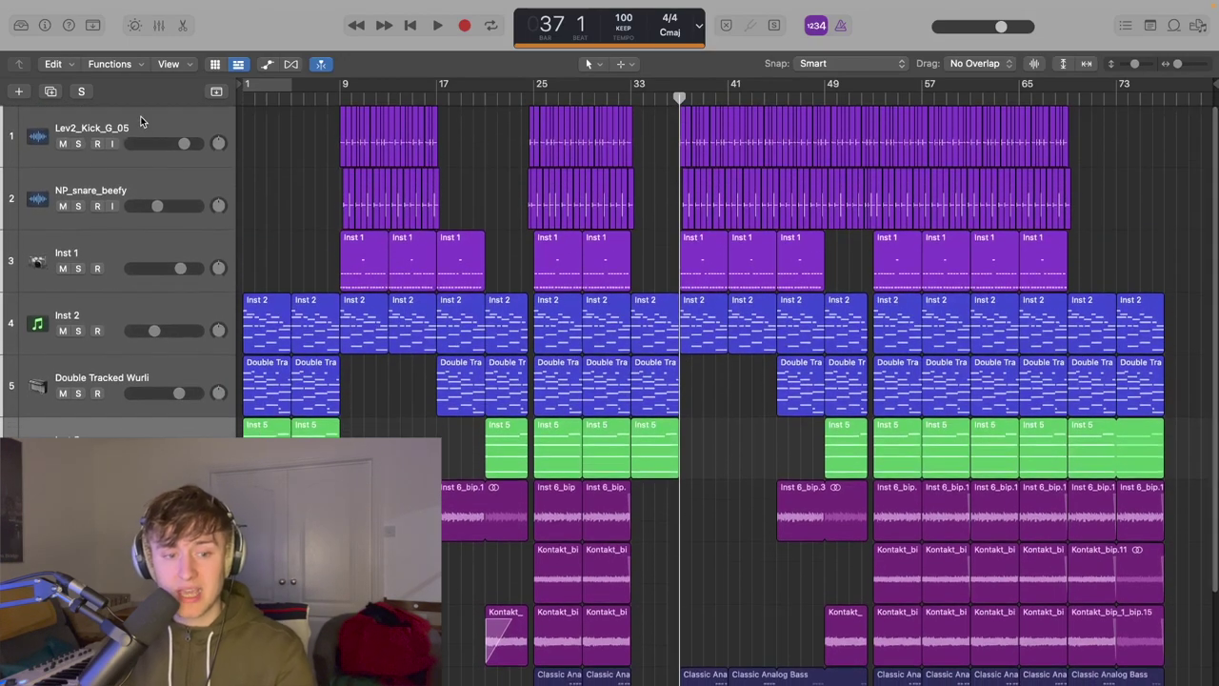
pyautogui.click(79, 144)
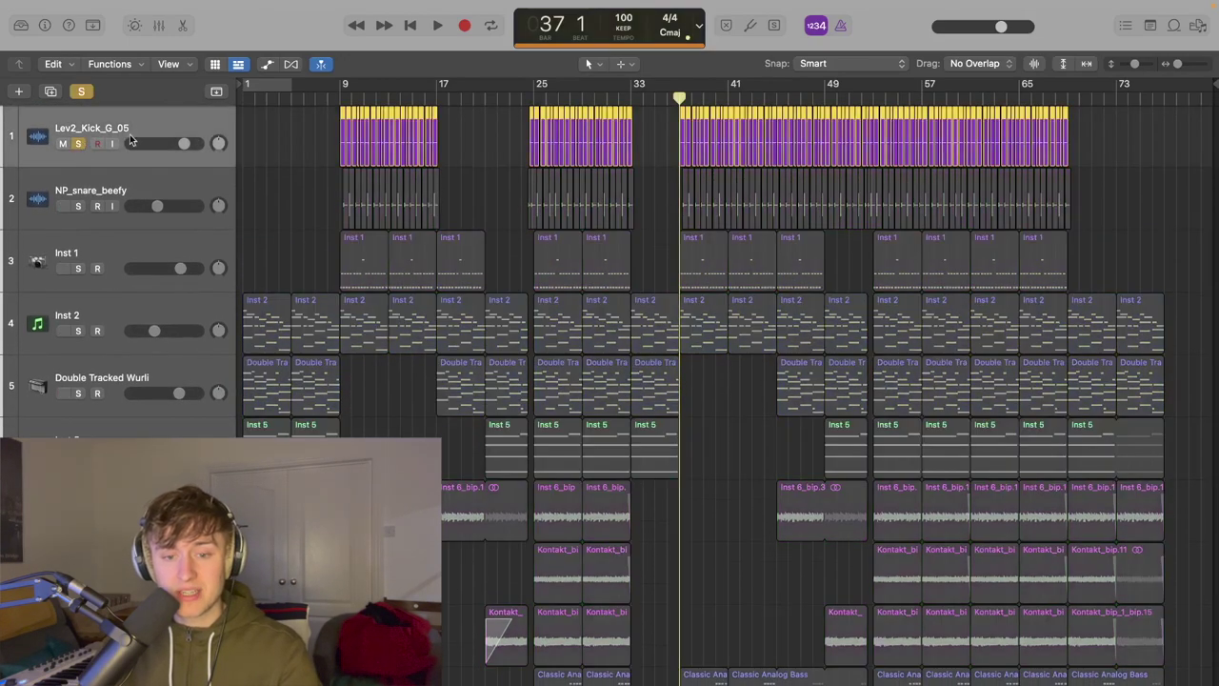
# - Play from bar 37 with only the kick soloed, briefly toggling the mixer
pyautogui.moveTo(678, 99); pyautogui.dragTo(678, 99)
pyautogui.press('space')
pyautogui.press('x')
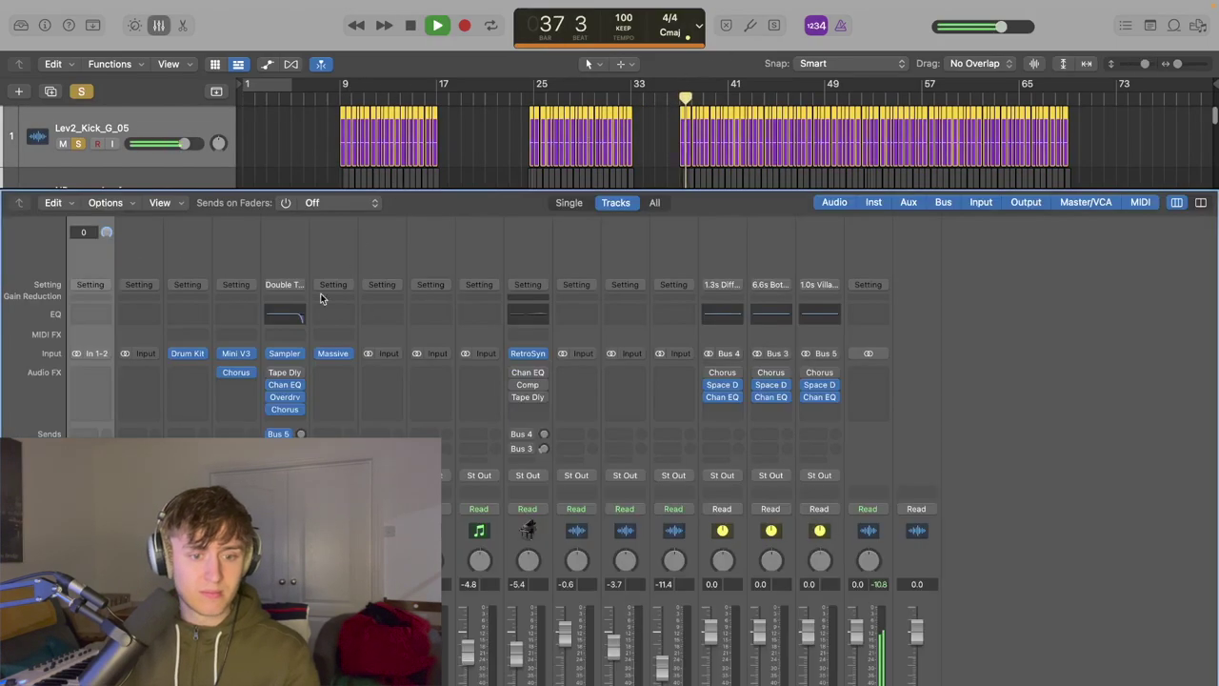
pyautogui.press('x')
# - Solo NP_snare_beefy alongside the kick and replay the drums from bar 37
pyautogui.click(79, 207)
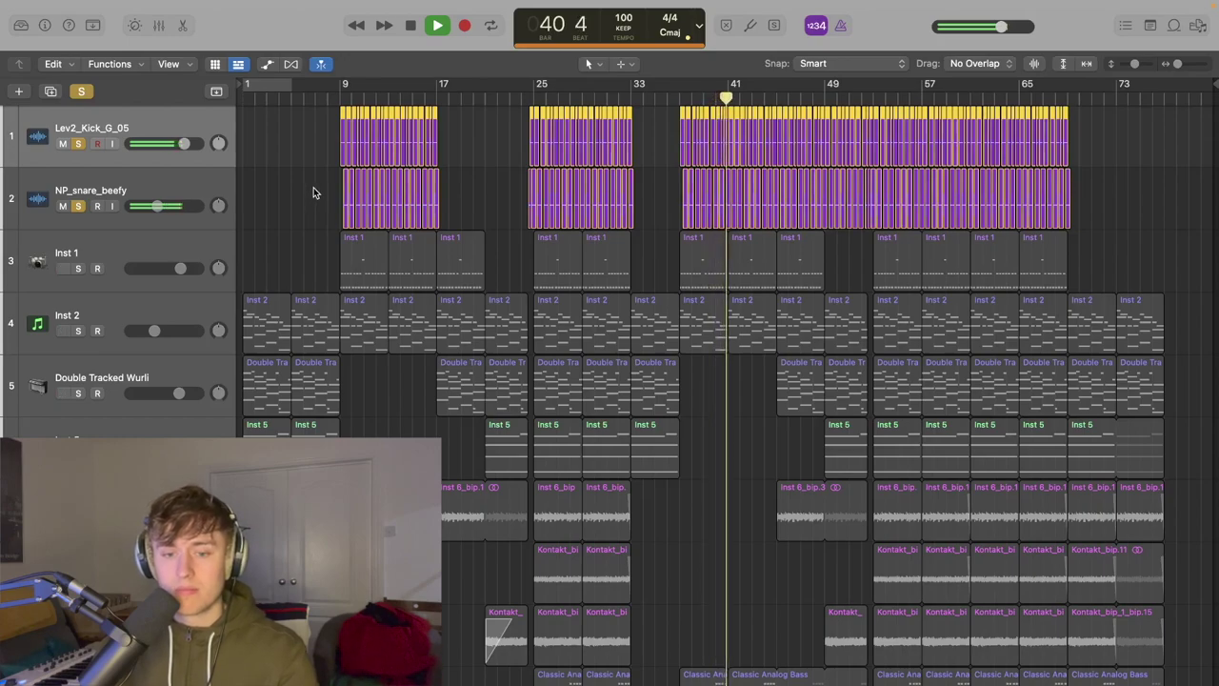
pyautogui.press('space')
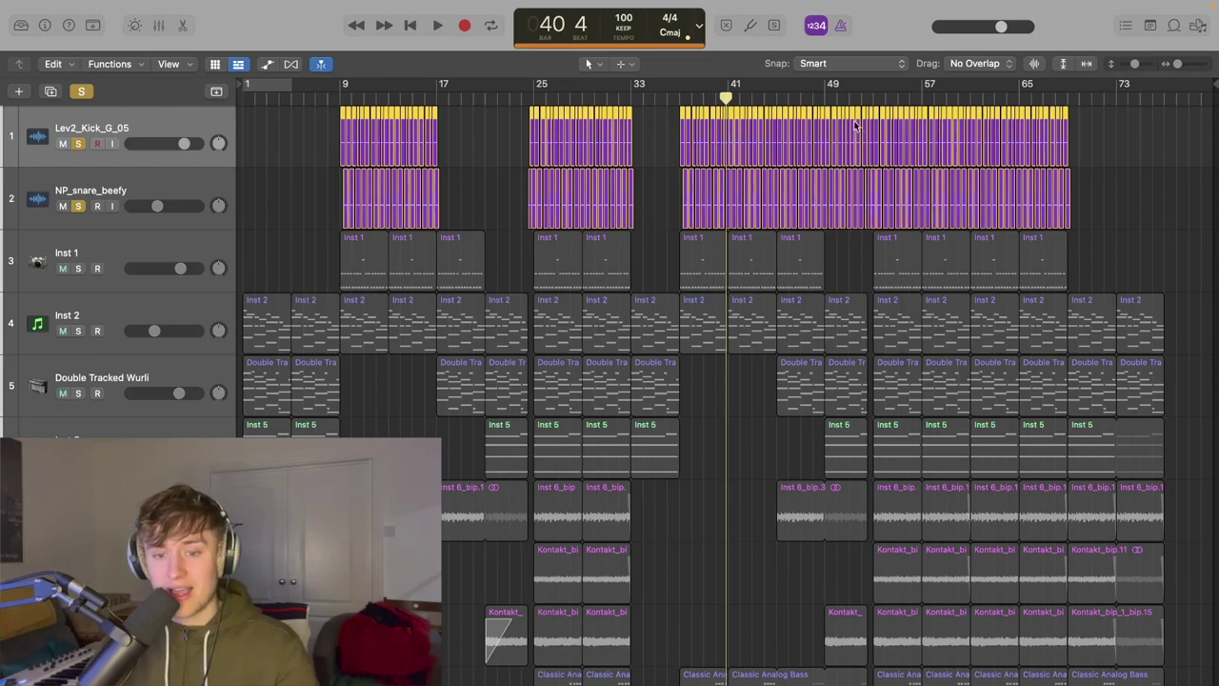
pyautogui.press('space')
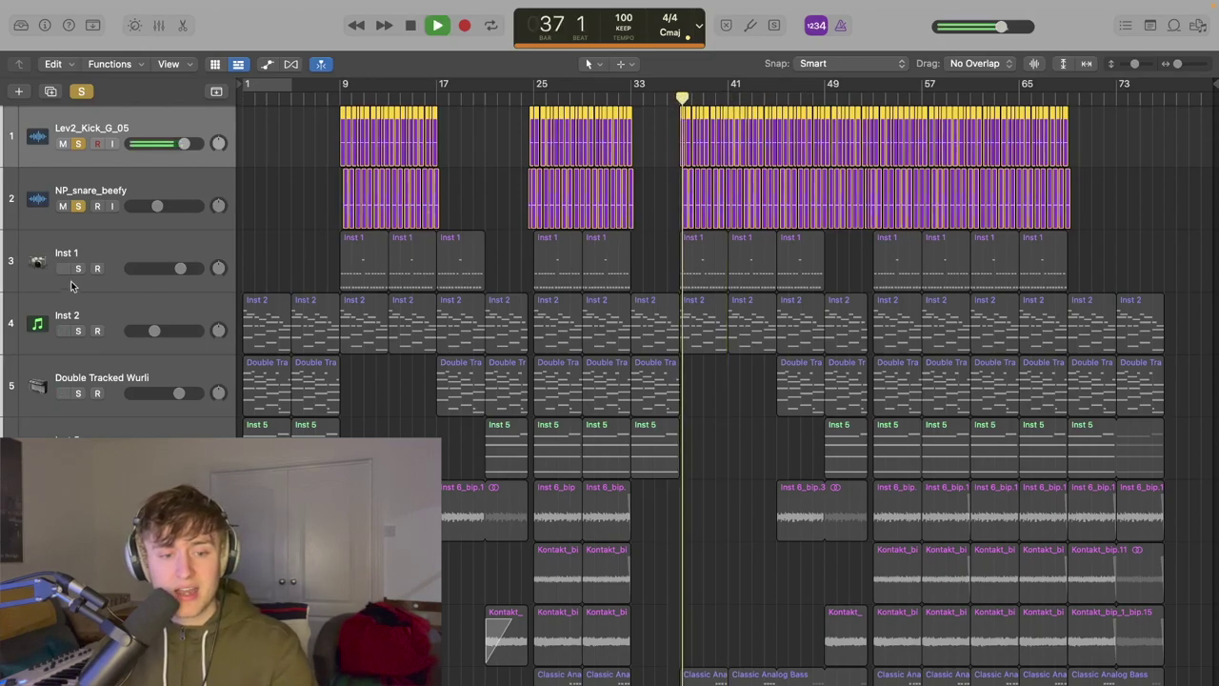
# - Stop playback, select Inst 1, and toggle the mixer open and closed
pyautogui.press('space')
pyautogui.click(125, 251)
pyautogui.press('x')
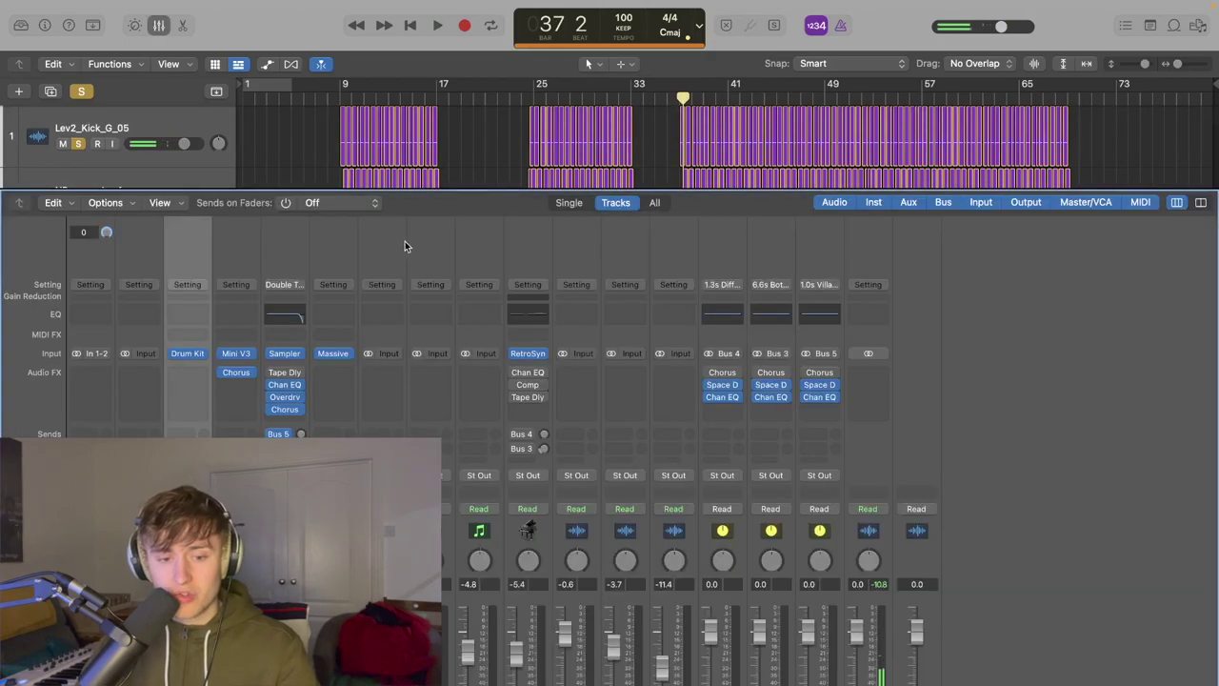
pyautogui.click(159, 25)
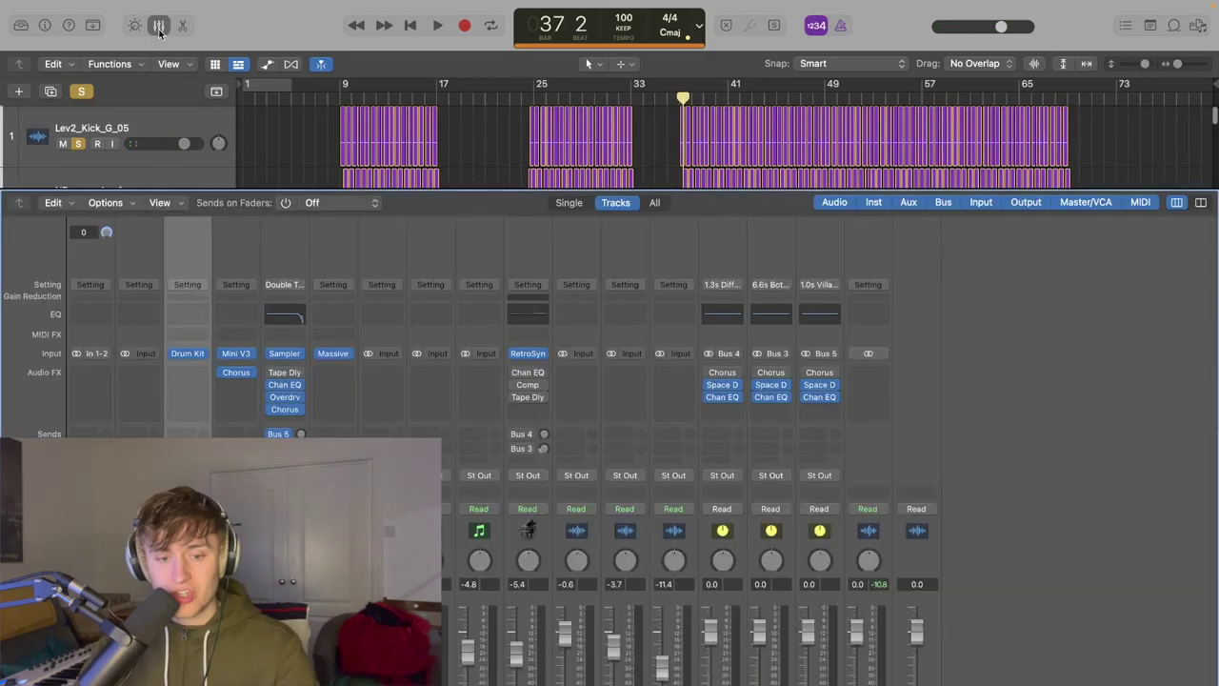
pyautogui.click(158, 25)
pyautogui.click(158, 25)
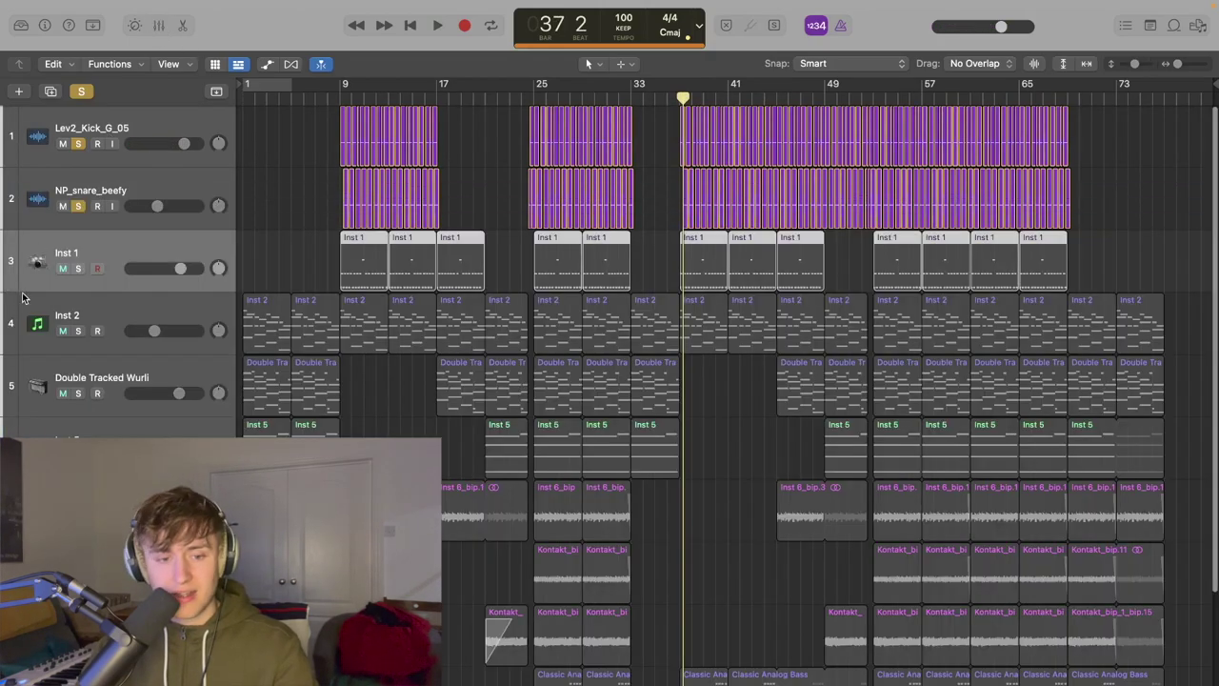
# - Solo Inst 1 and audition it together with the kick and snare
pyautogui.click(78, 272)
pyautogui.press('space')
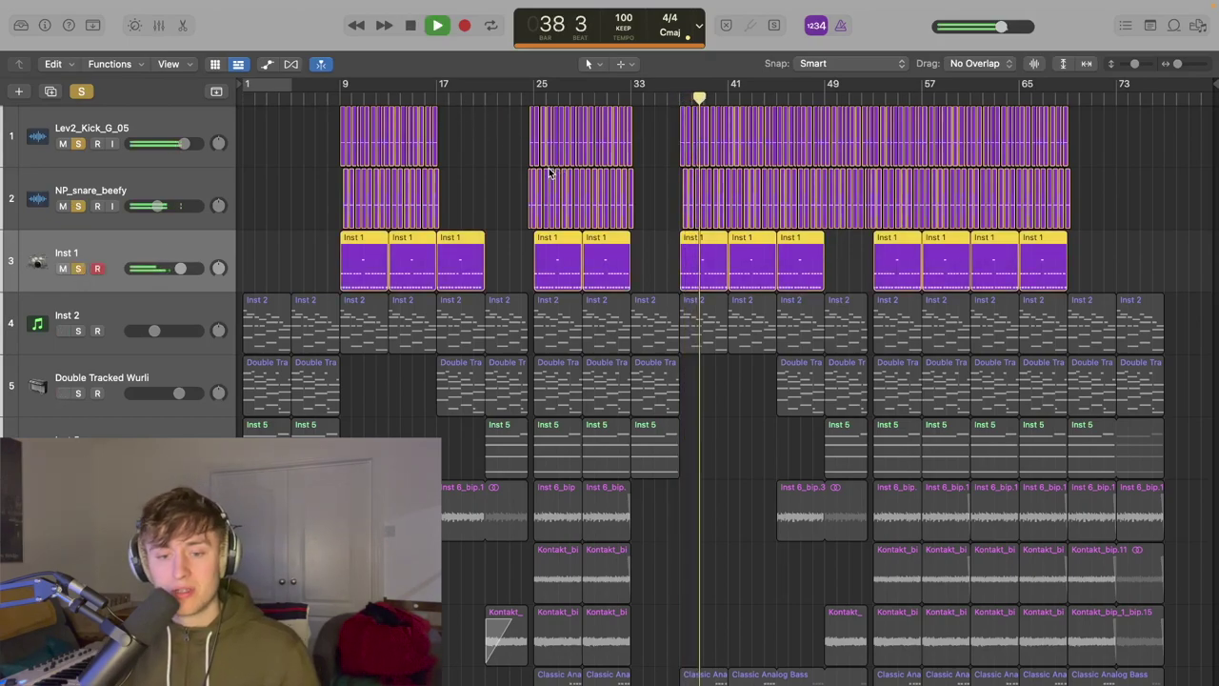
pyautogui.press('space')
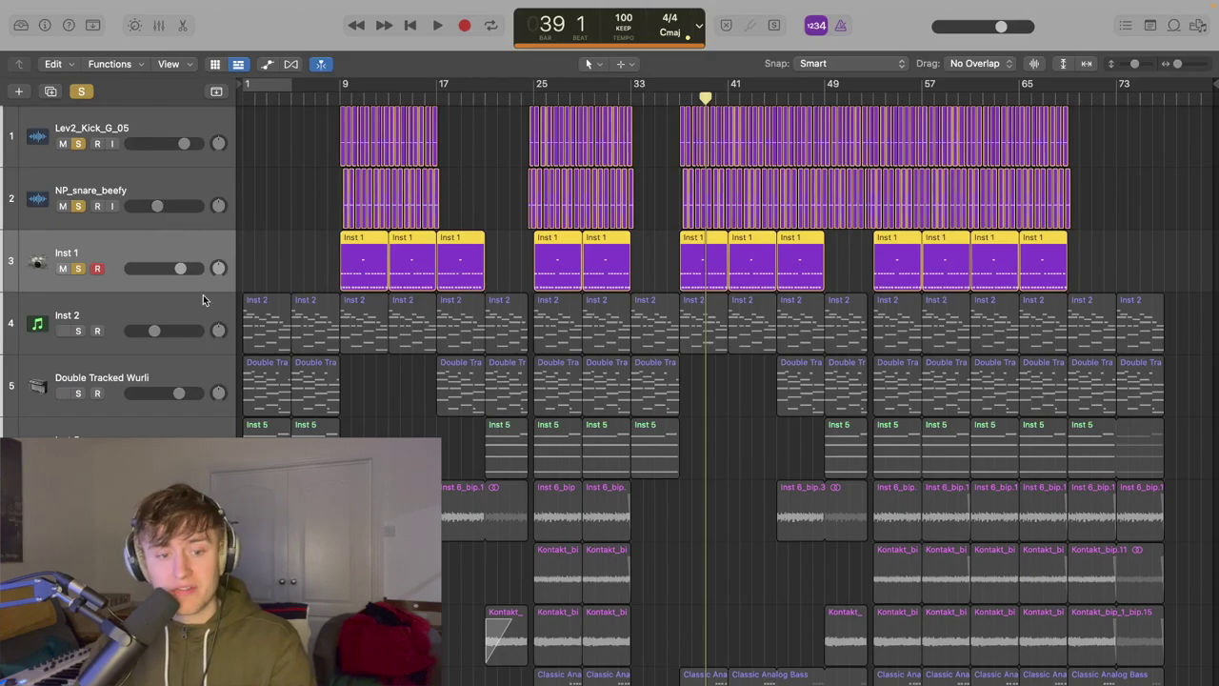
pyautogui.click(88, 305)
# - Clear the drum solos and solo Inst 2 on its own
pyautogui.click(78, 144)
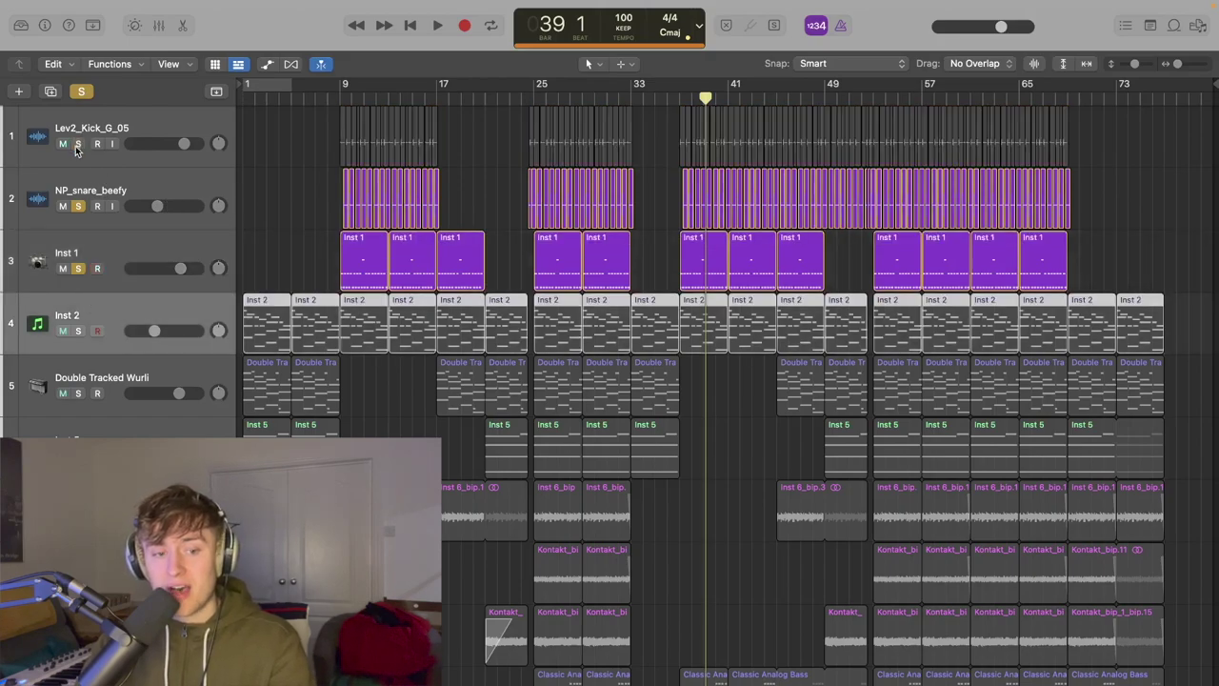
pyautogui.click(78, 331)
pyautogui.press('x')
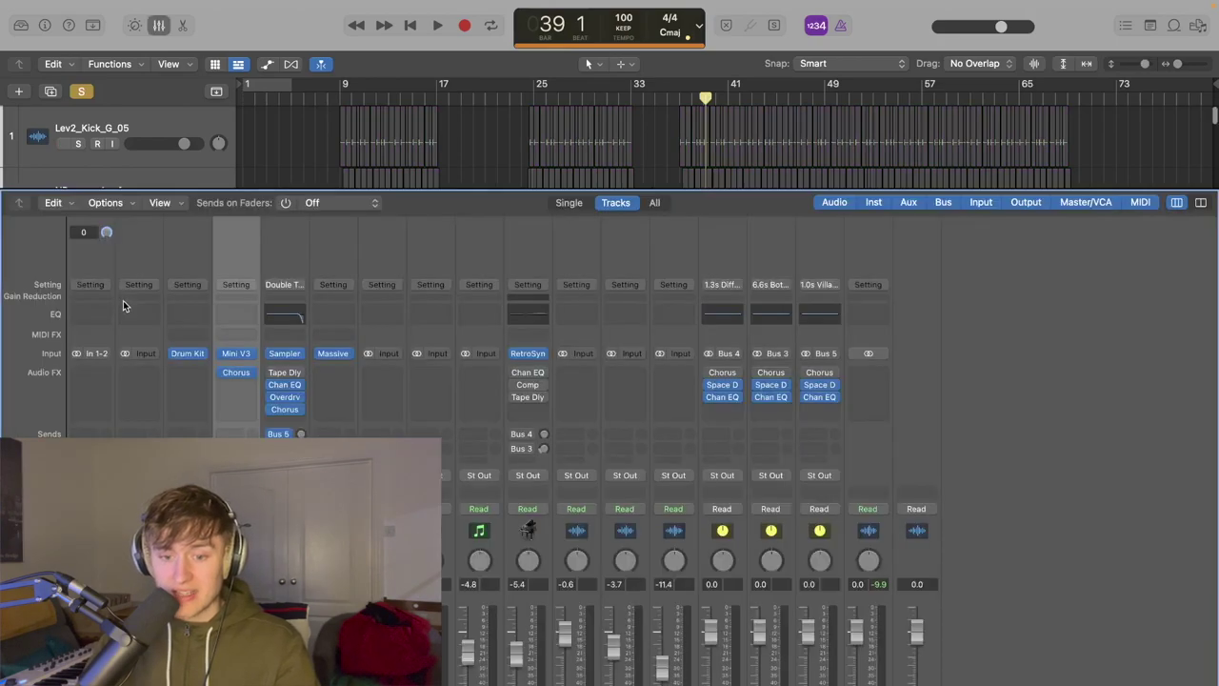
# - Inspect Inst 2's Mini V synth, then play Inst 2 back solo
pyautogui.click(238, 354)
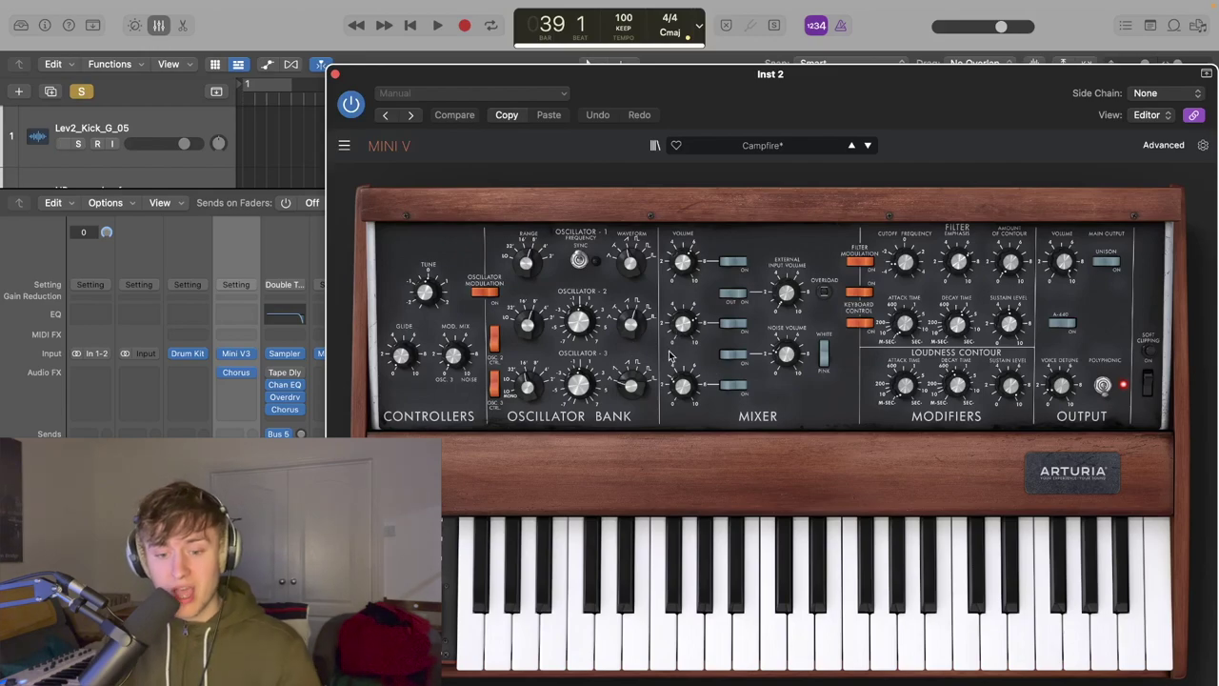
pyautogui.moveTo(839, 90); pyautogui.dragTo(785, 89)
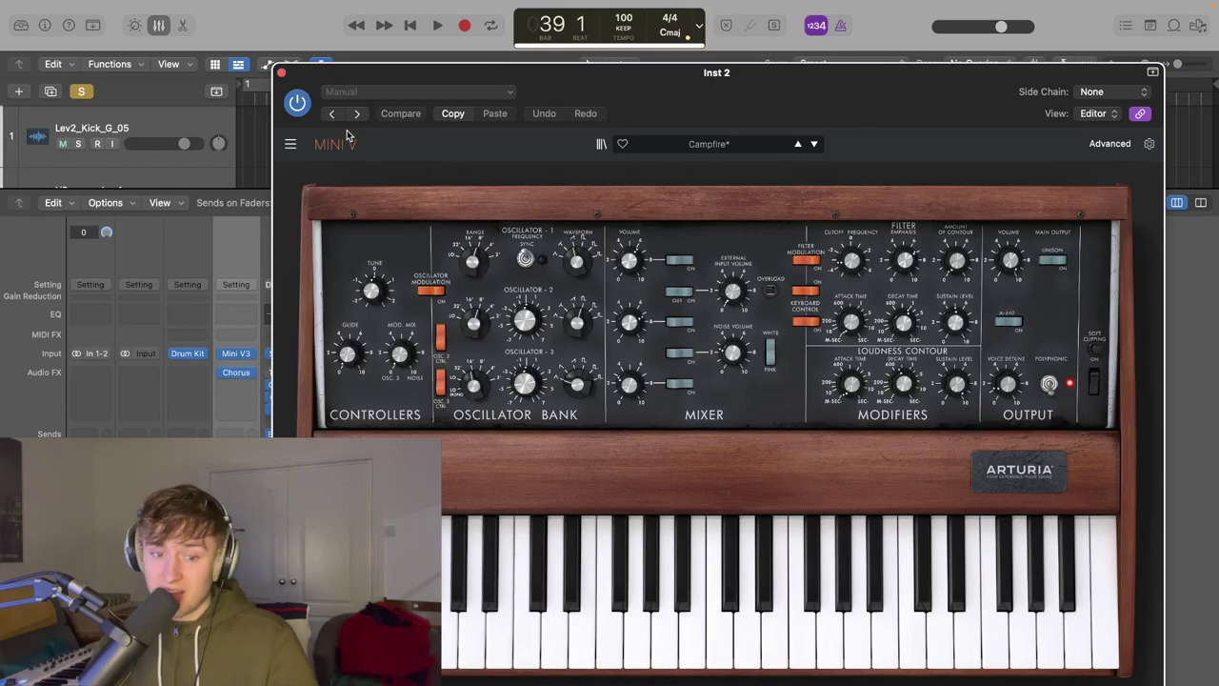
pyautogui.click(281, 74)
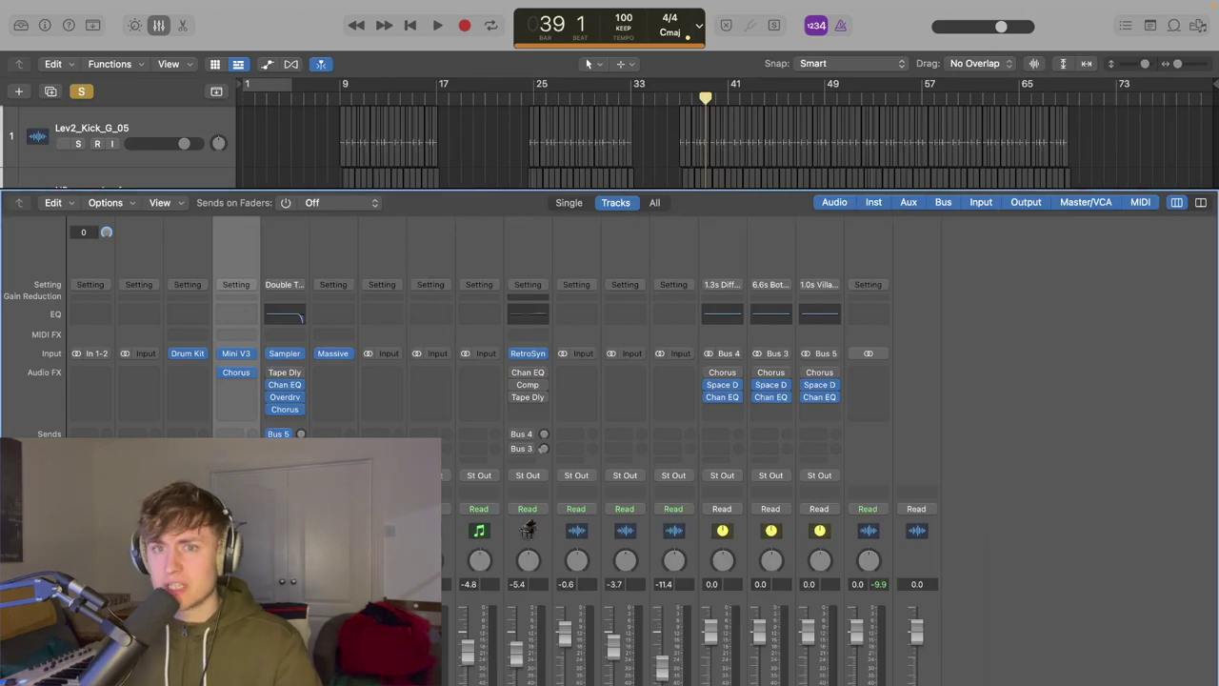
pyautogui.press('space')
pyautogui.press('x')
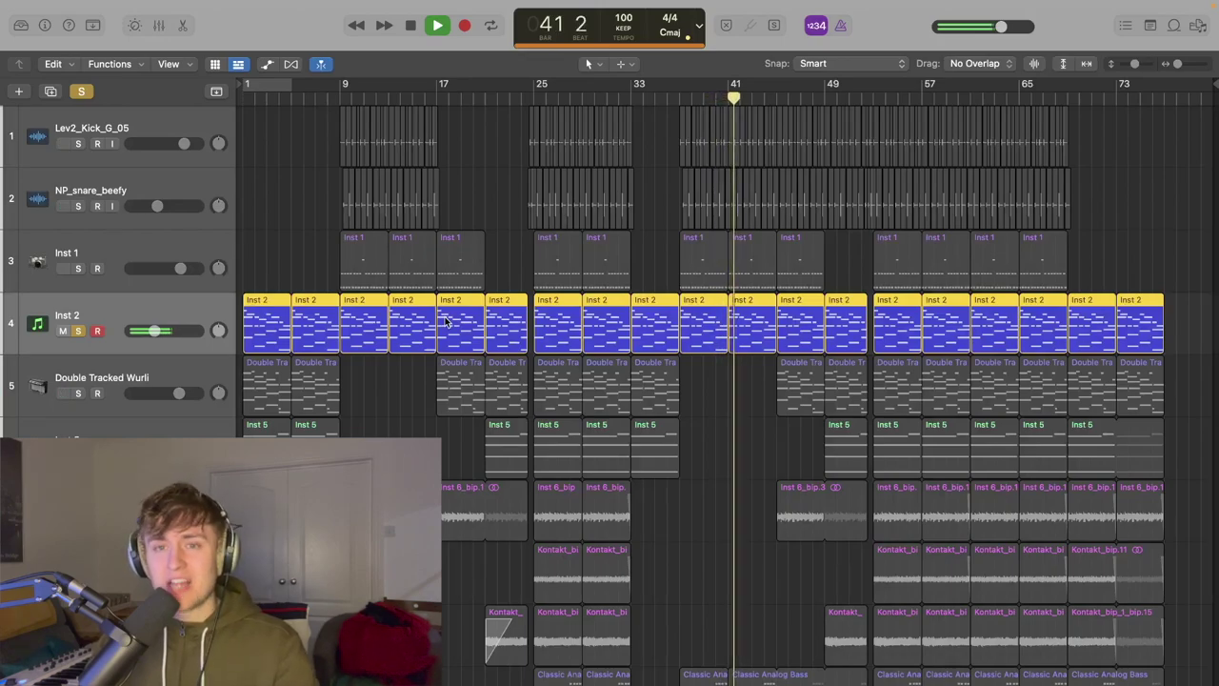
# - Select Double Tracked Wurli, show its patch in the Library, and play from the start
pyautogui.click(115, 395)
pyautogui.press('space')
pyautogui.press('y')
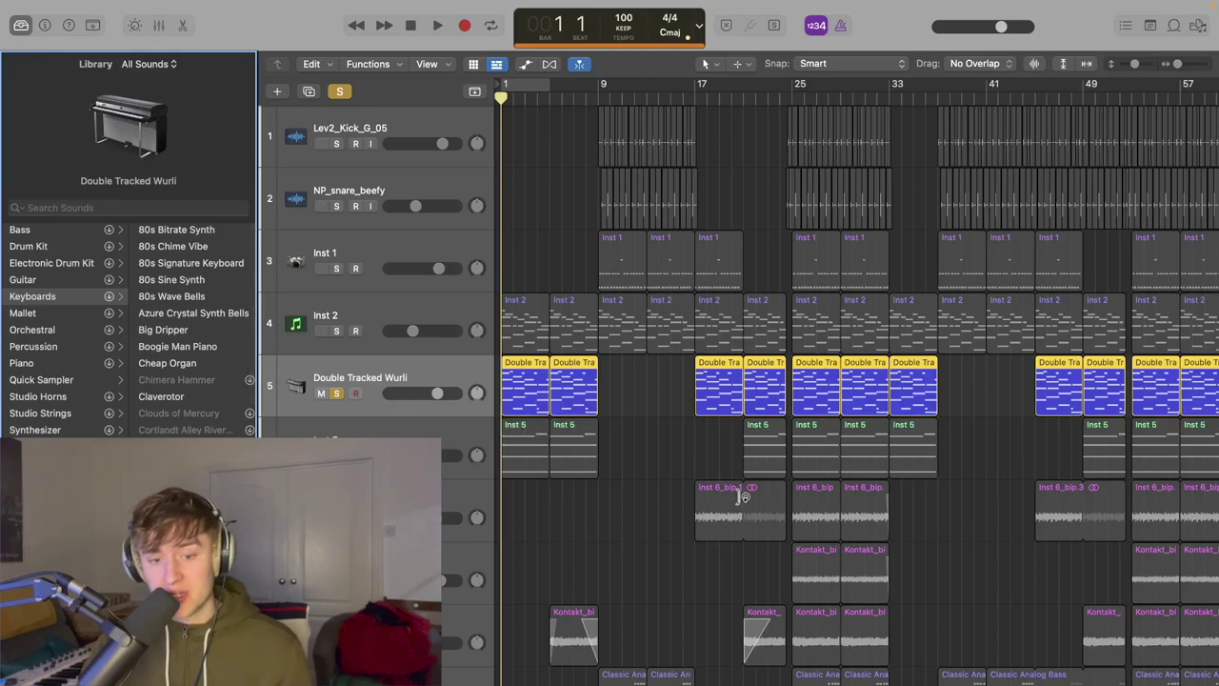
pyautogui.click(651, 410)
pyautogui.press('space')
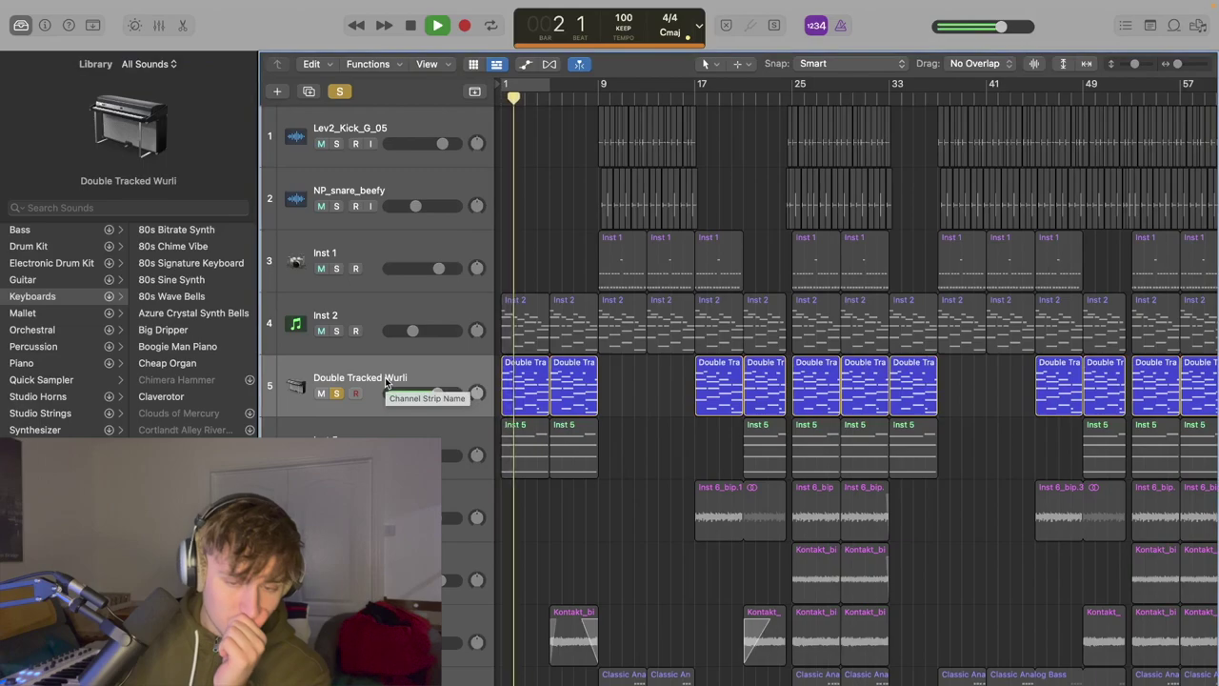
# - Solo Inst 2 alongside the Wurli and stop playback
pyautogui.click(336, 330)
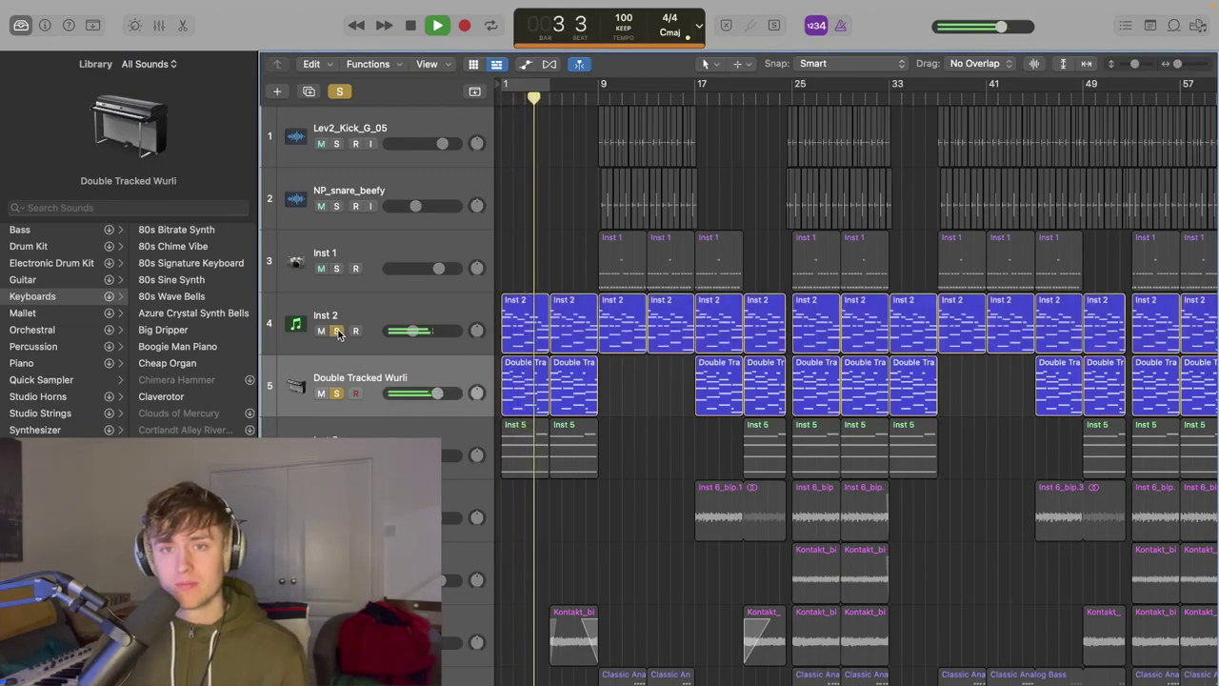
pyautogui.press('space')
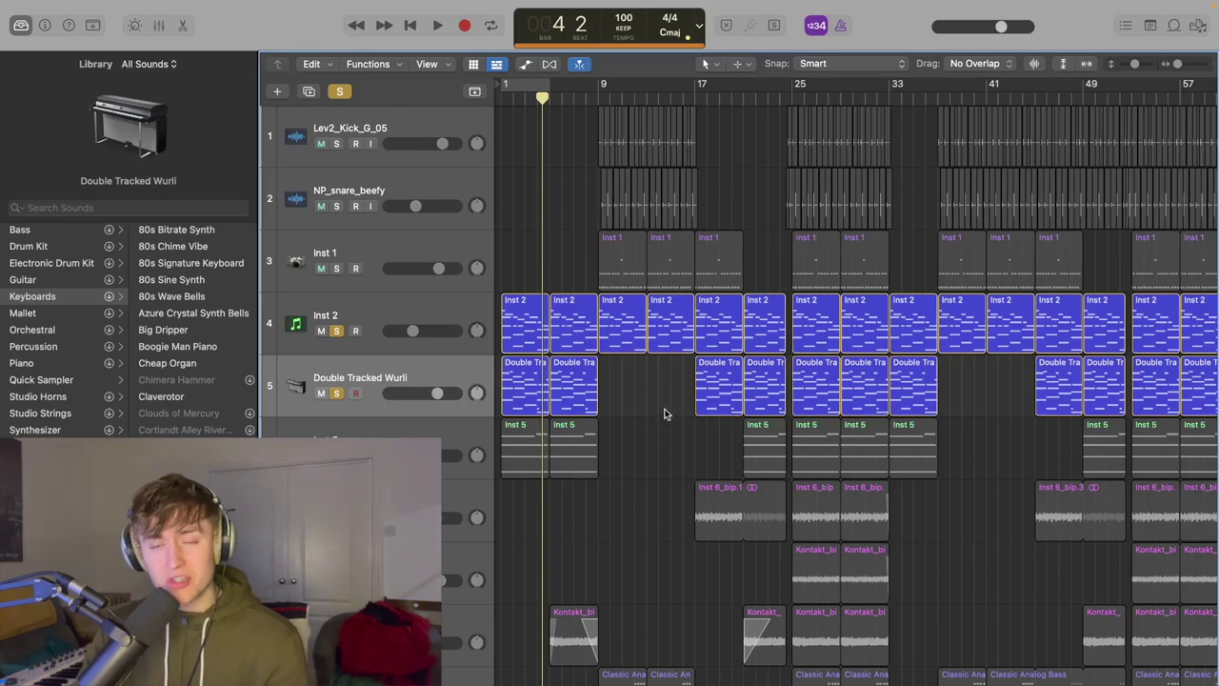
pyautogui.scroll(-1, 674, 386)
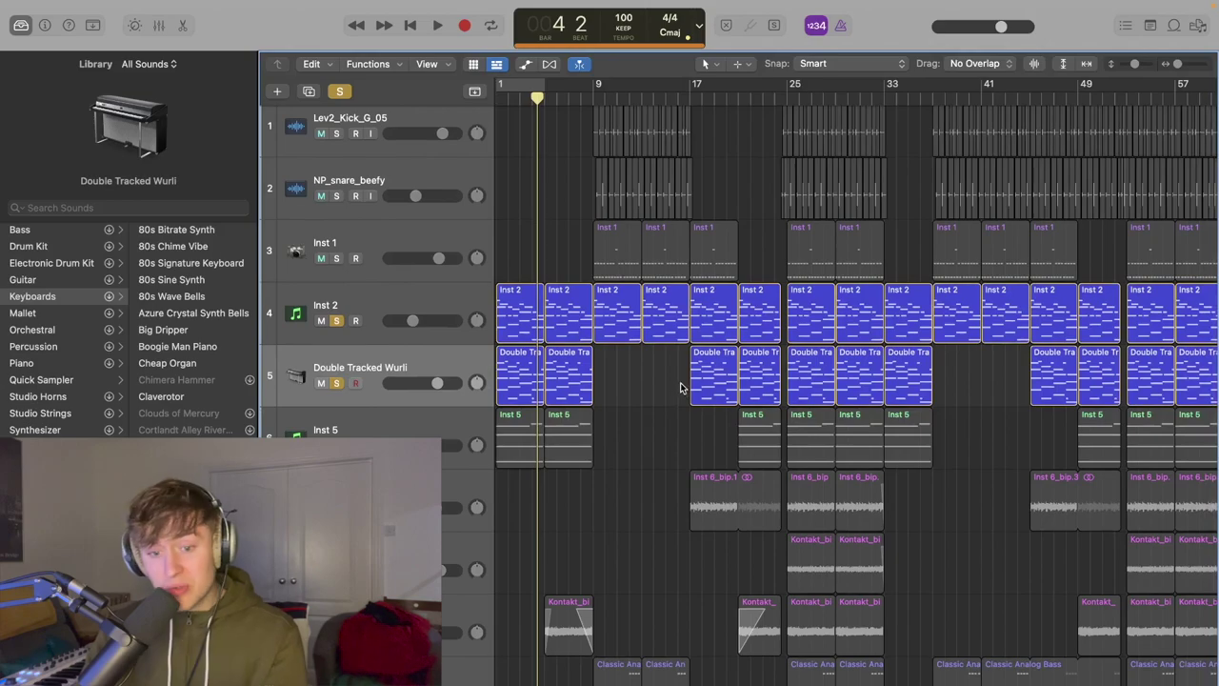
# - Solo Inst 5 alone, unsoloing Double Tracked Wurli and Inst 2
pyautogui.press('Return')
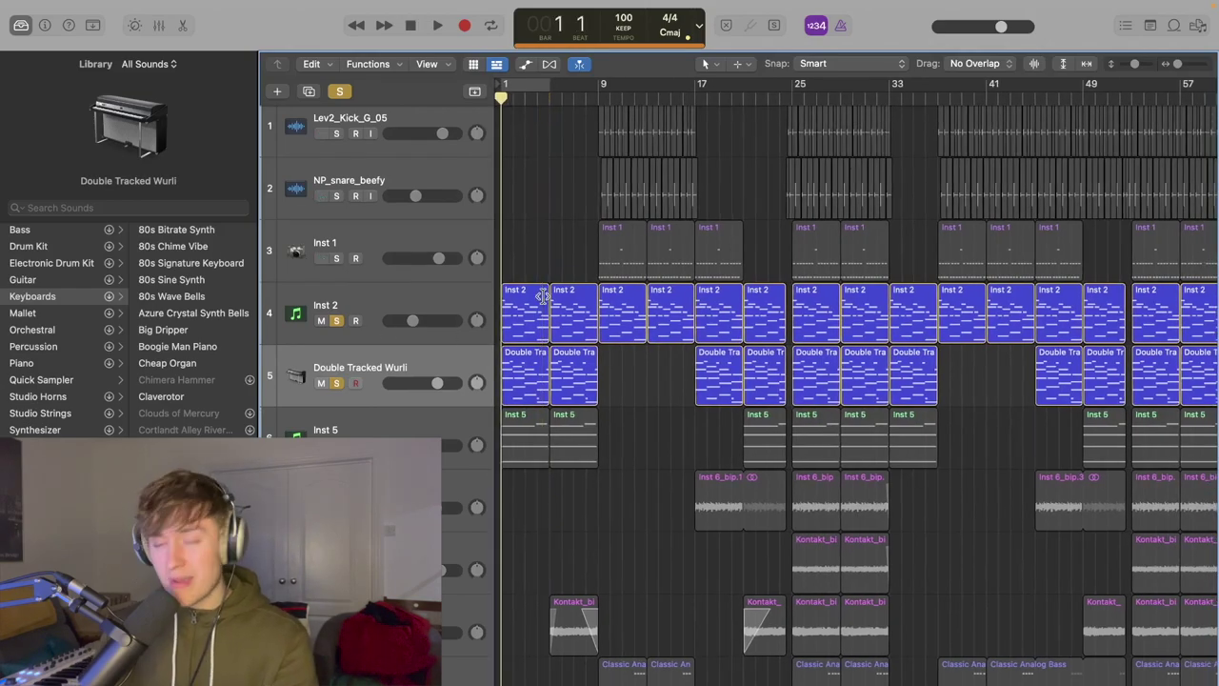
pyautogui.press('space')
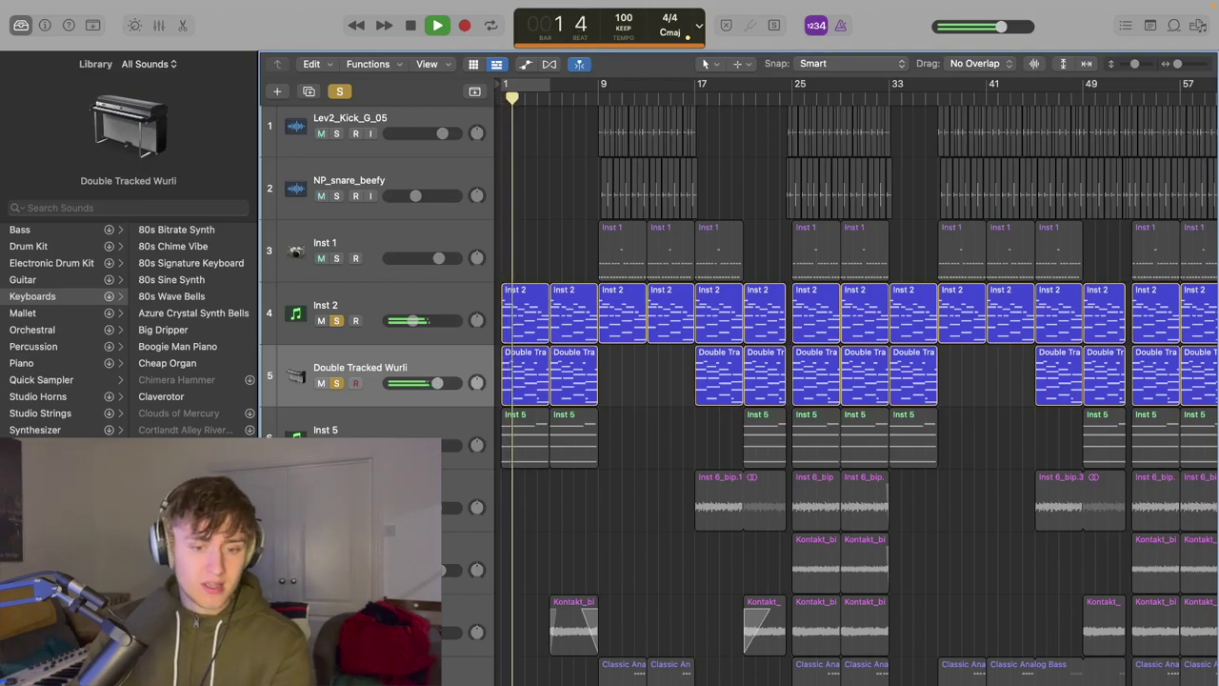
pyautogui.press('space')
pyautogui.click(485, 441)
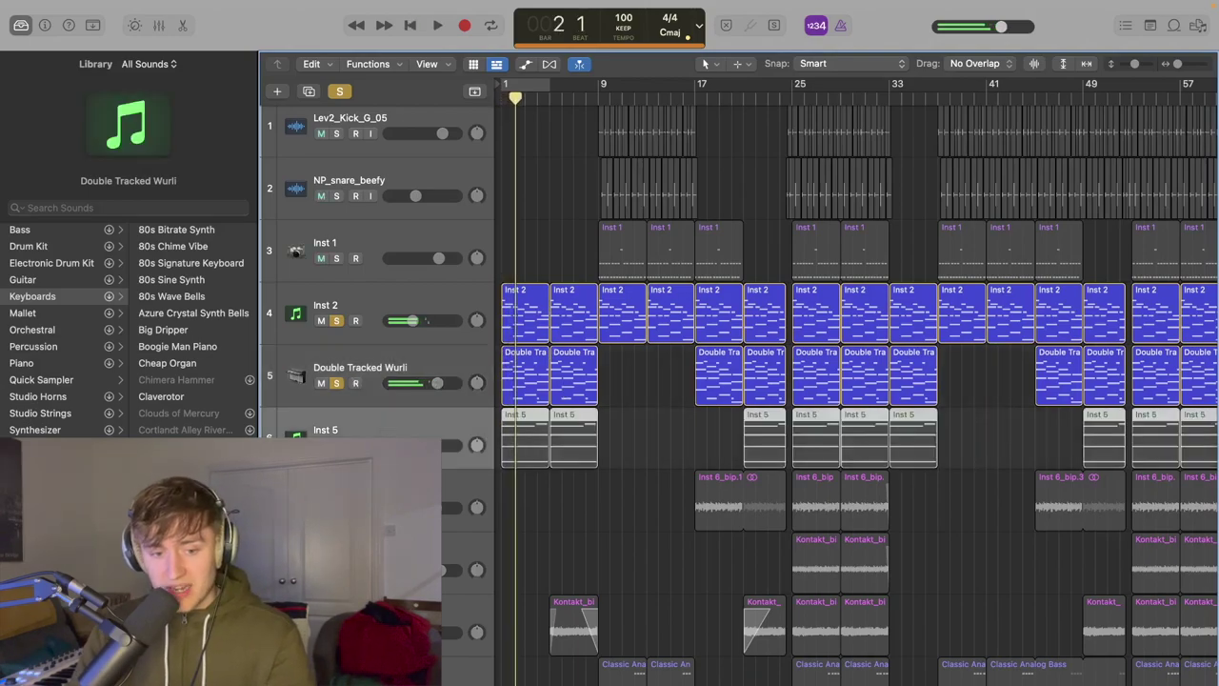
pyautogui.click(337, 445)
pyautogui.click(336, 382)
pyautogui.click(337, 319)
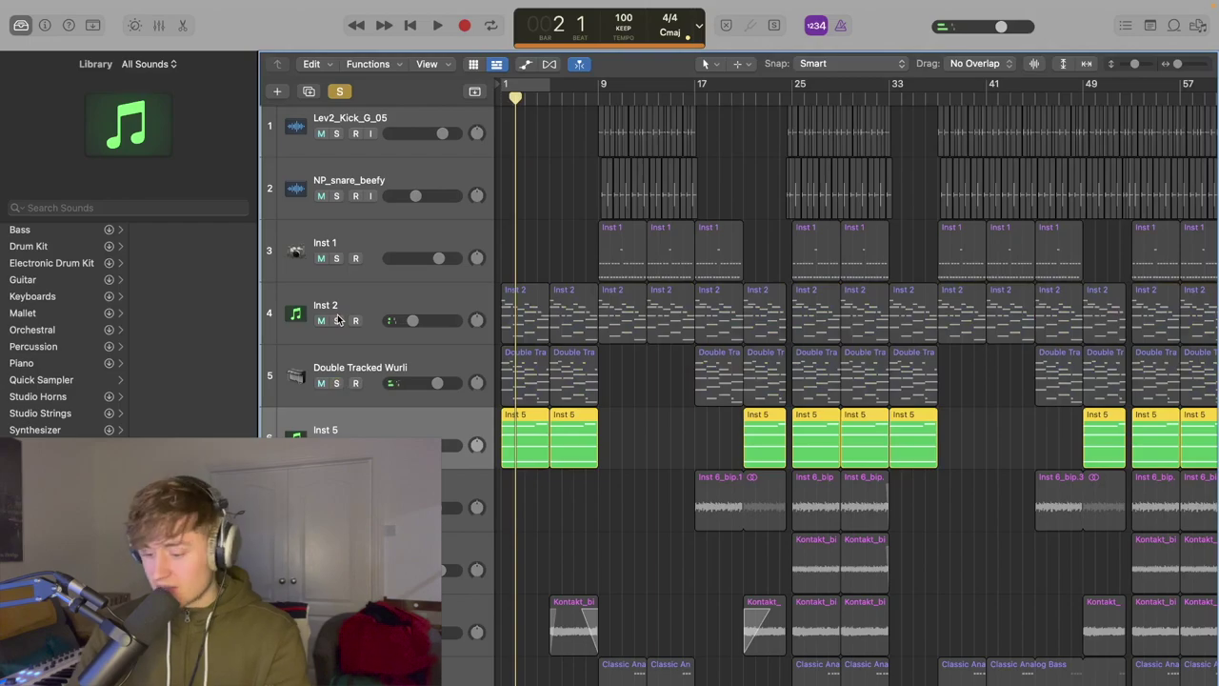
# - Play from bar 1 and view Inst 5's Massive synth patch, then close it
pyautogui.press('Return')
pyautogui.press('space')
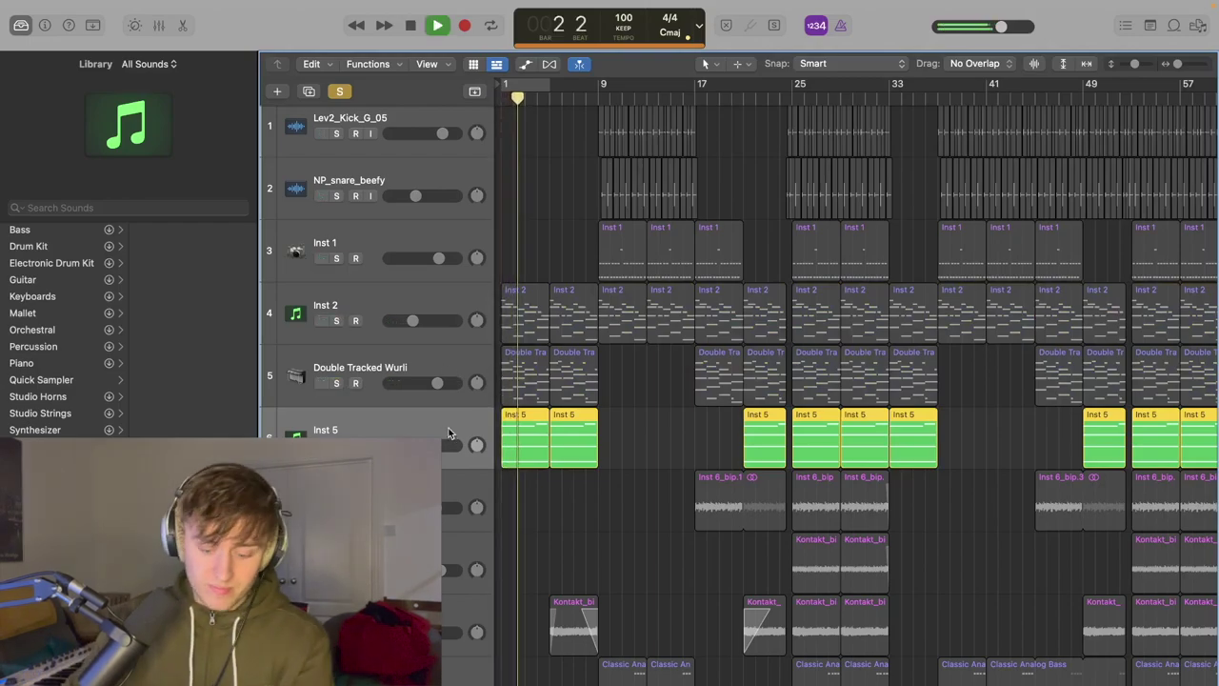
pyautogui.press('x')
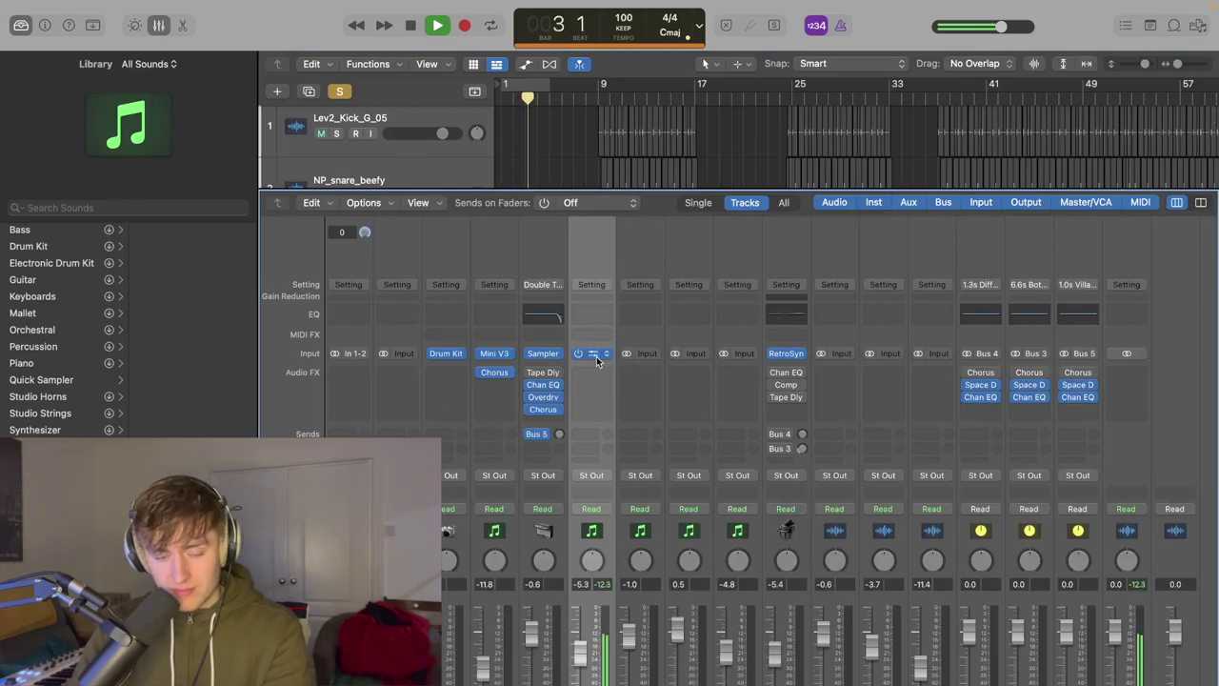
pyautogui.click(595, 355)
pyautogui.press('space')
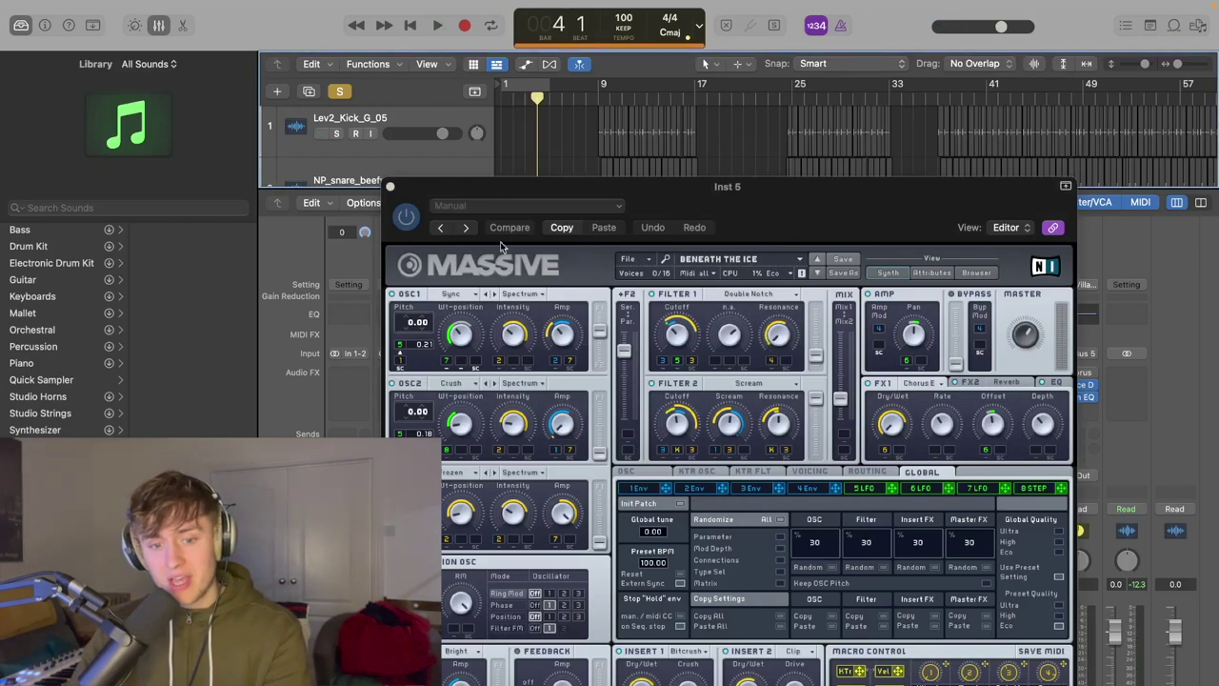
pyautogui.click(391, 185)
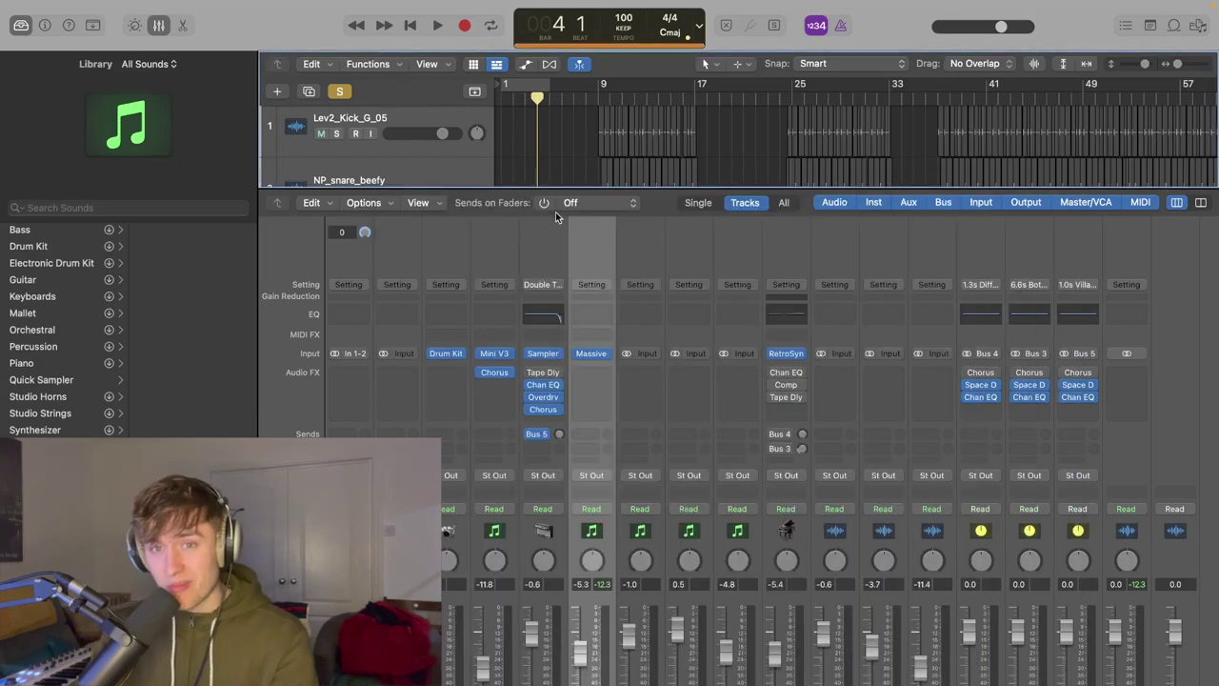
pyautogui.press('x')
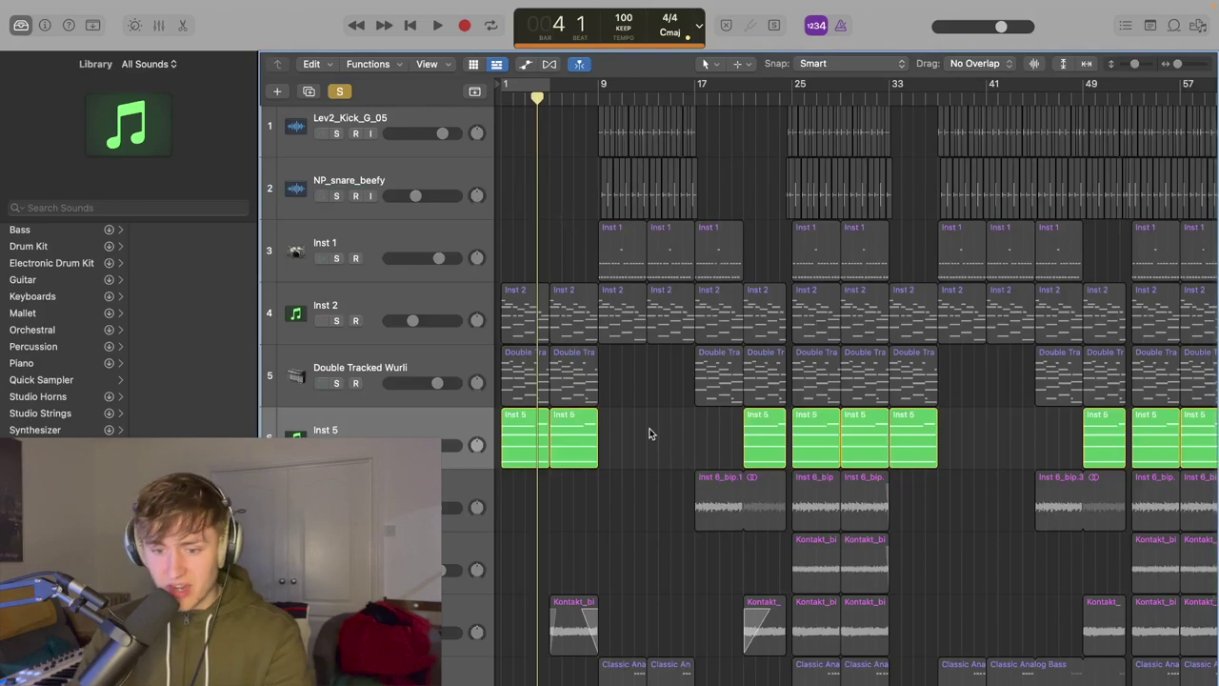
pyautogui.press('Return')
# - Play from bar 1, adding Inst 2 and Double Tracked Wurli solos, stopping near bar 4
pyautogui.press('space')
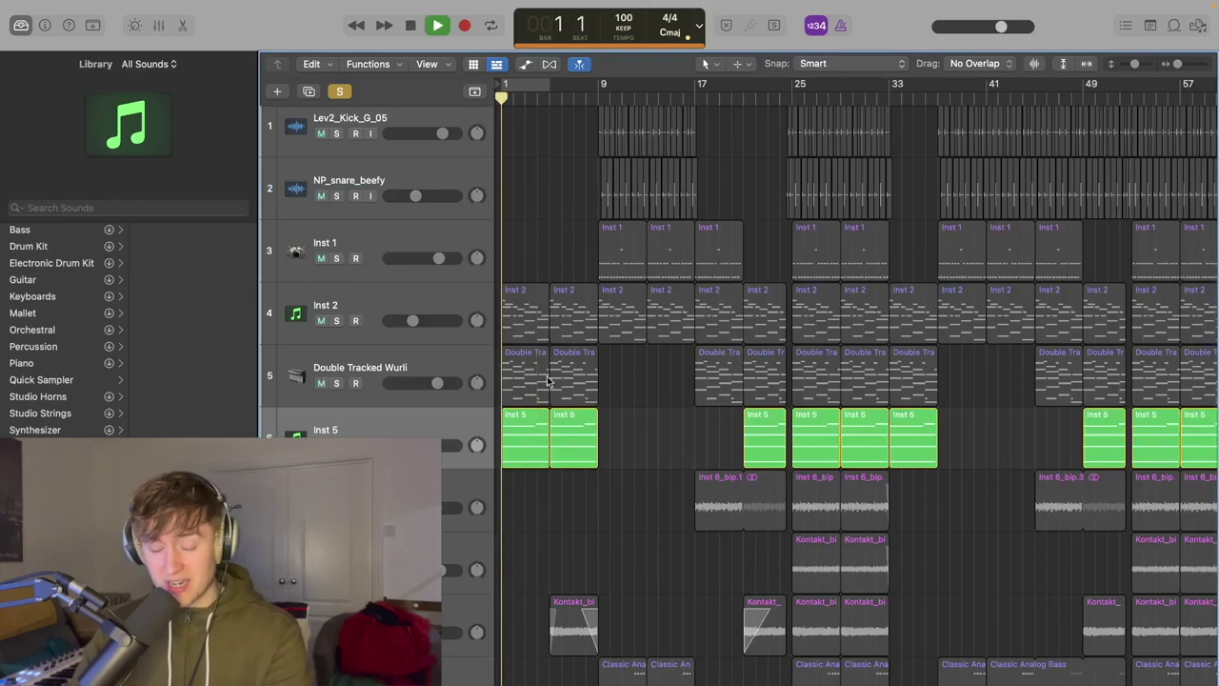
pyautogui.click(336, 320)
pyautogui.click(337, 382)
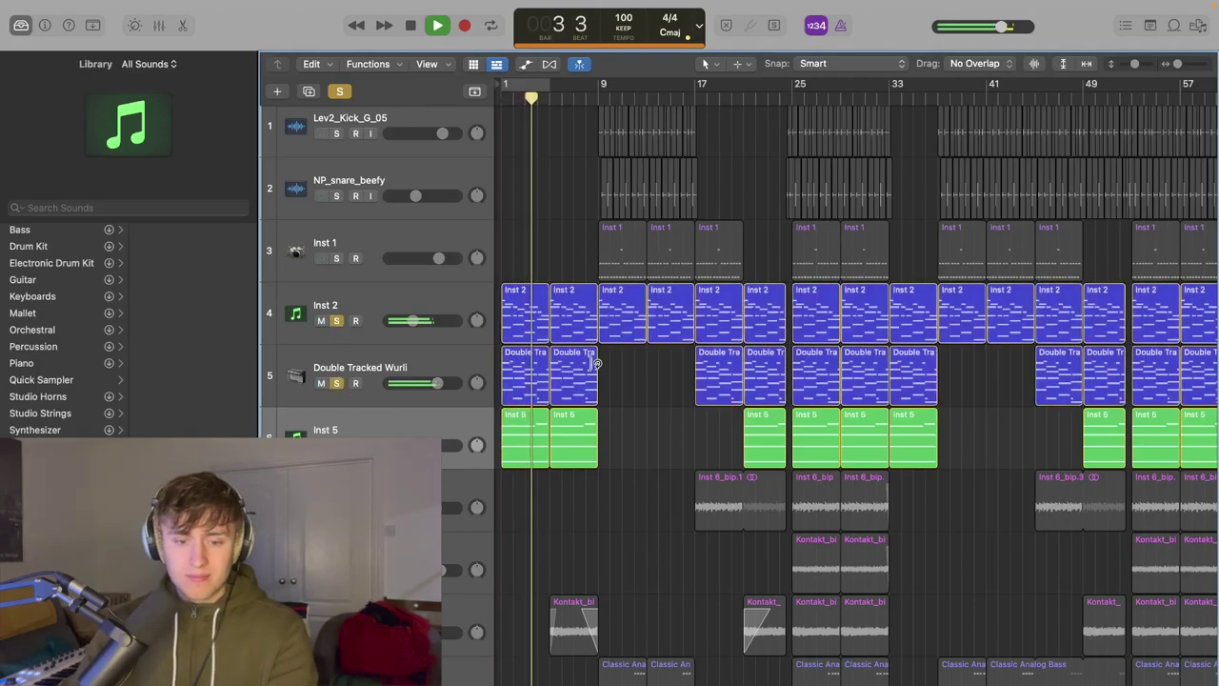
pyautogui.press('space')
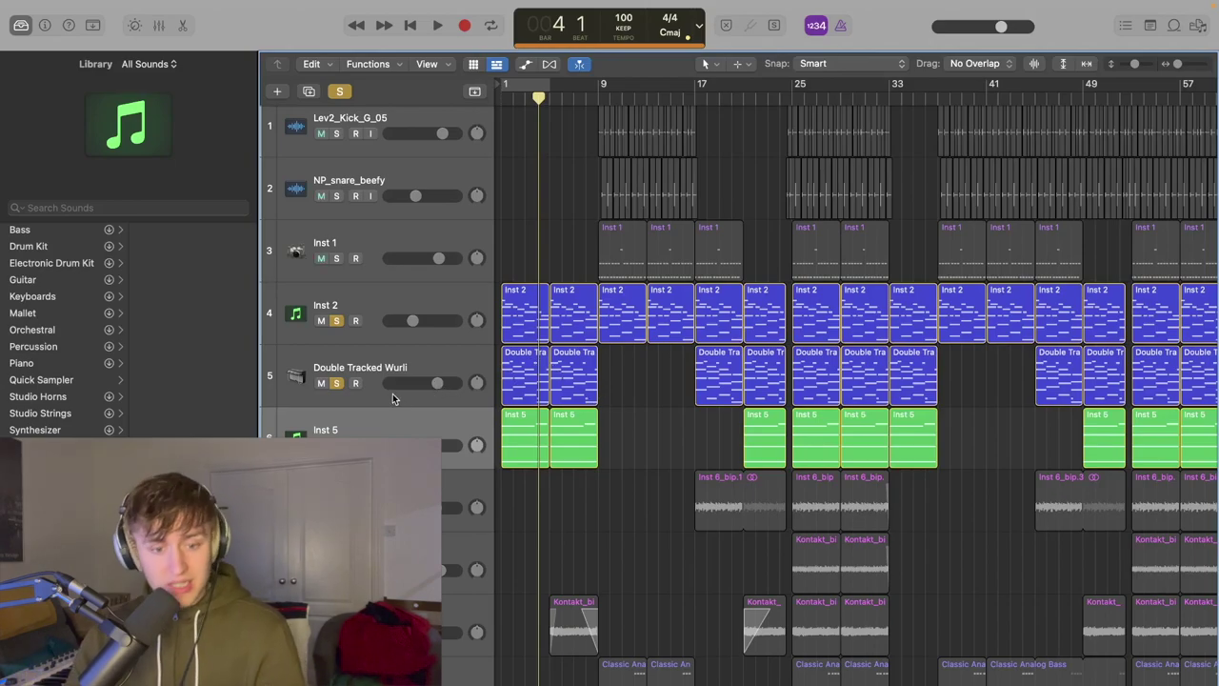
pyautogui.hscroll(1, 623, 381)
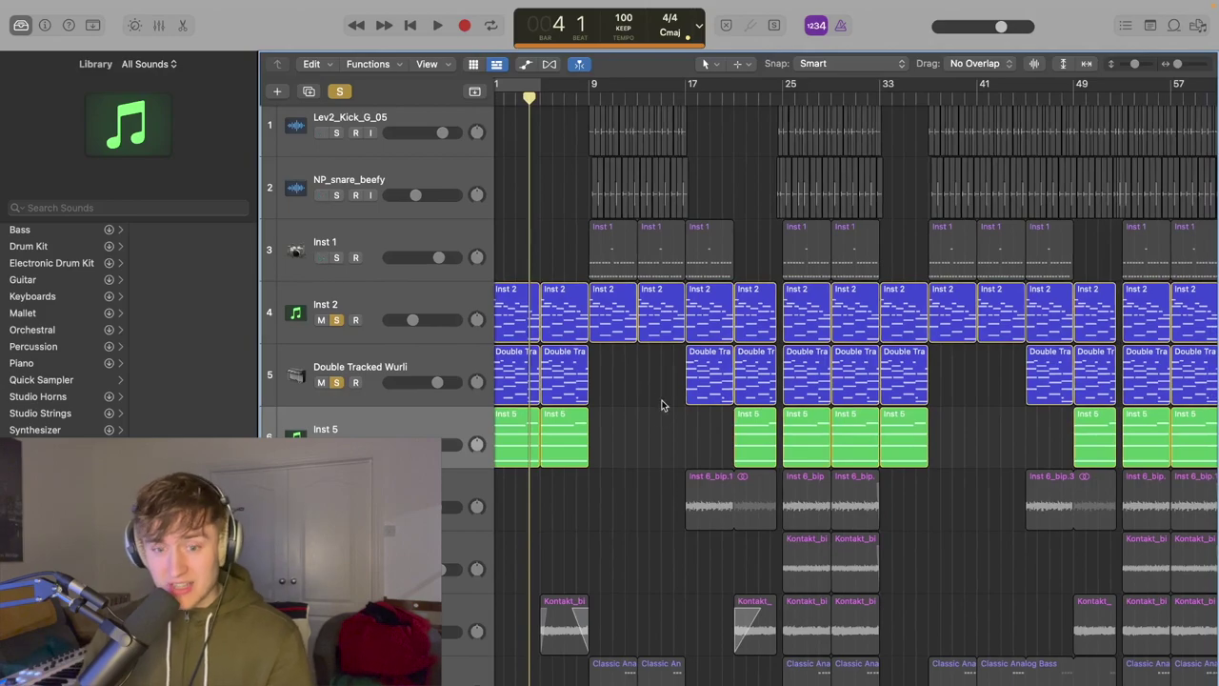
# - Move the playhead to bar 25, clear all solos, and solo only Inst 6_bip
pyautogui.click(510, 447)
pyautogui.scroll(-3, 596, 237)
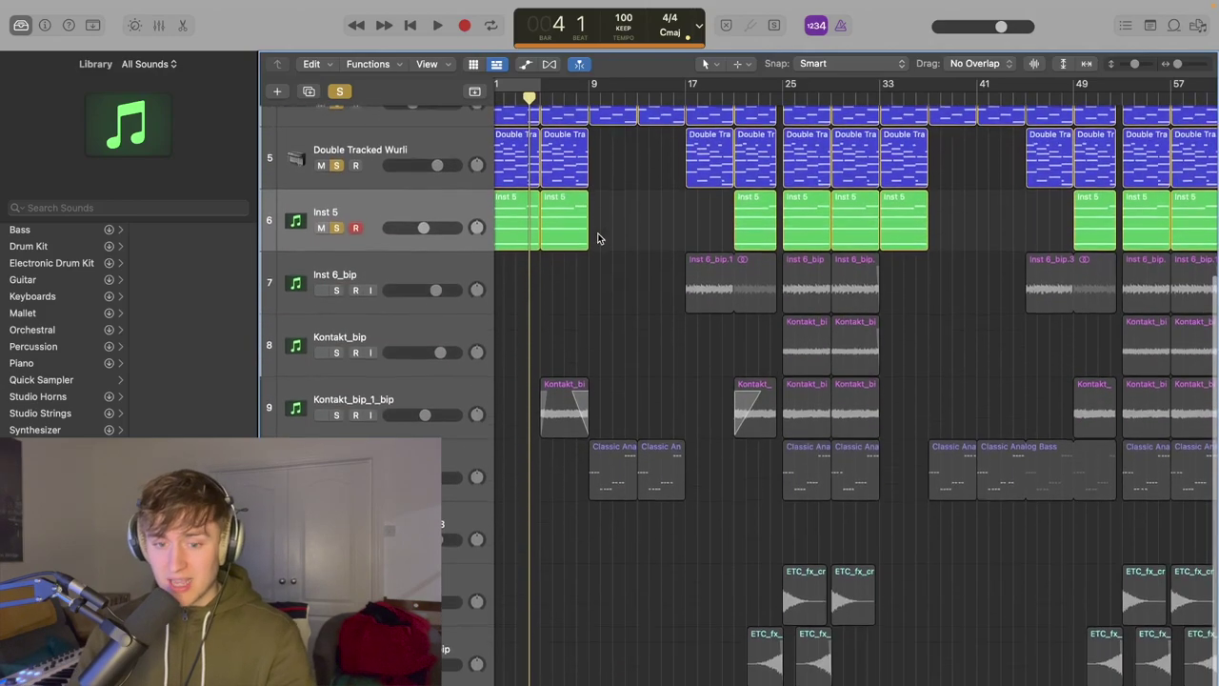
pyautogui.click(781, 98)
pyautogui.hscroll(3, 705, 218)
pyautogui.scroll(5, 509, 236)
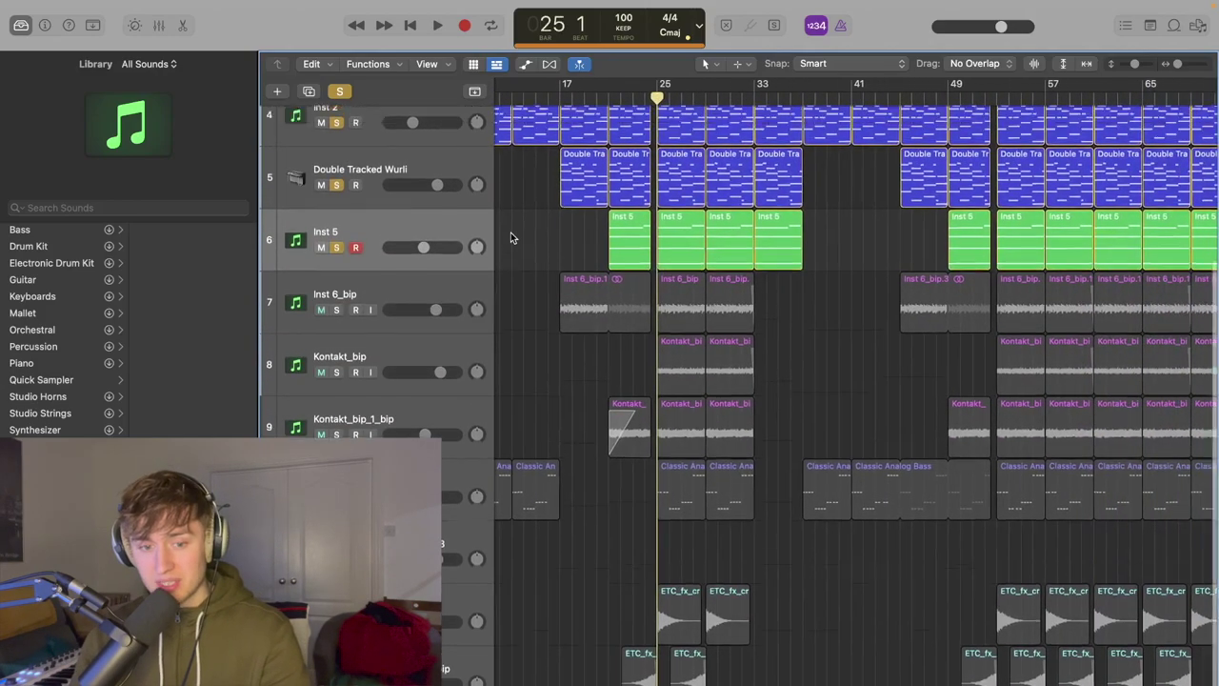
pyautogui.click(348, 94)
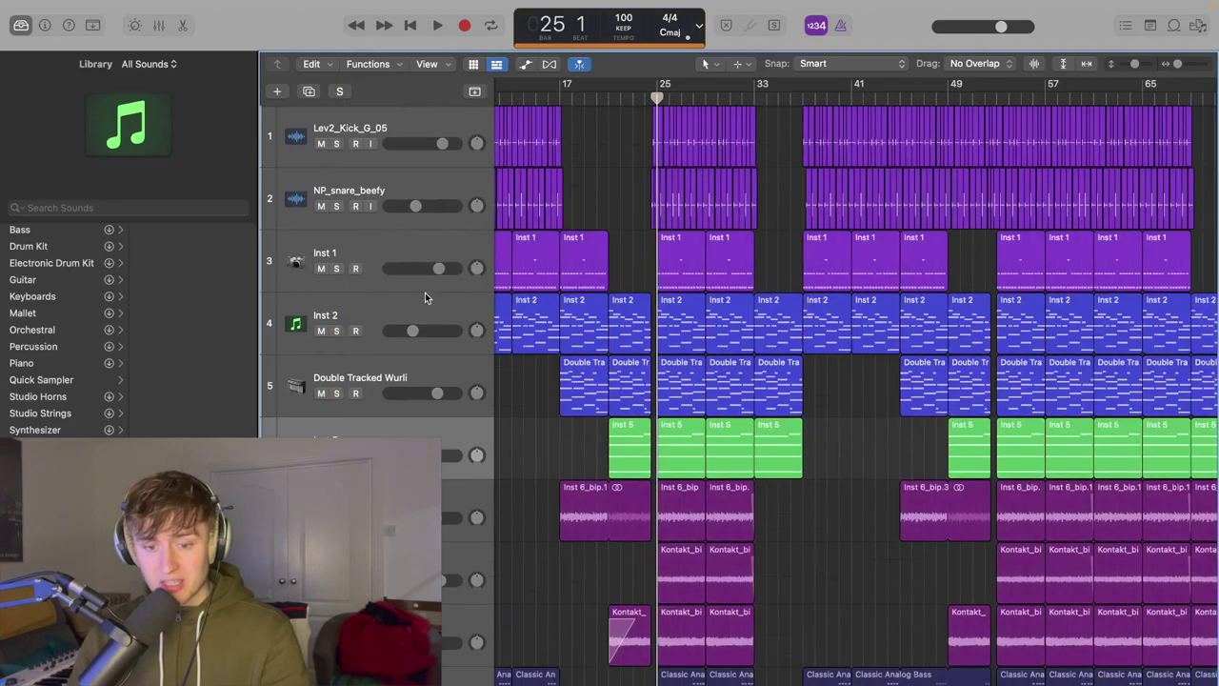
pyautogui.scroll(-5, 424, 292)
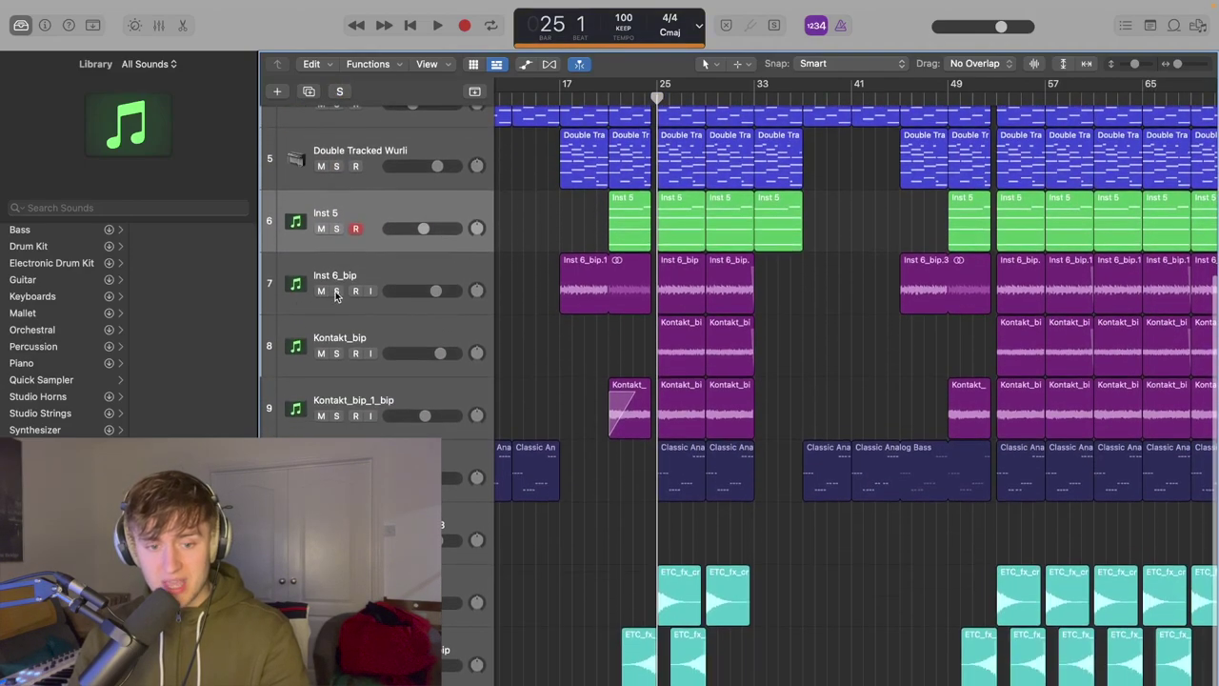
pyautogui.click(337, 292)
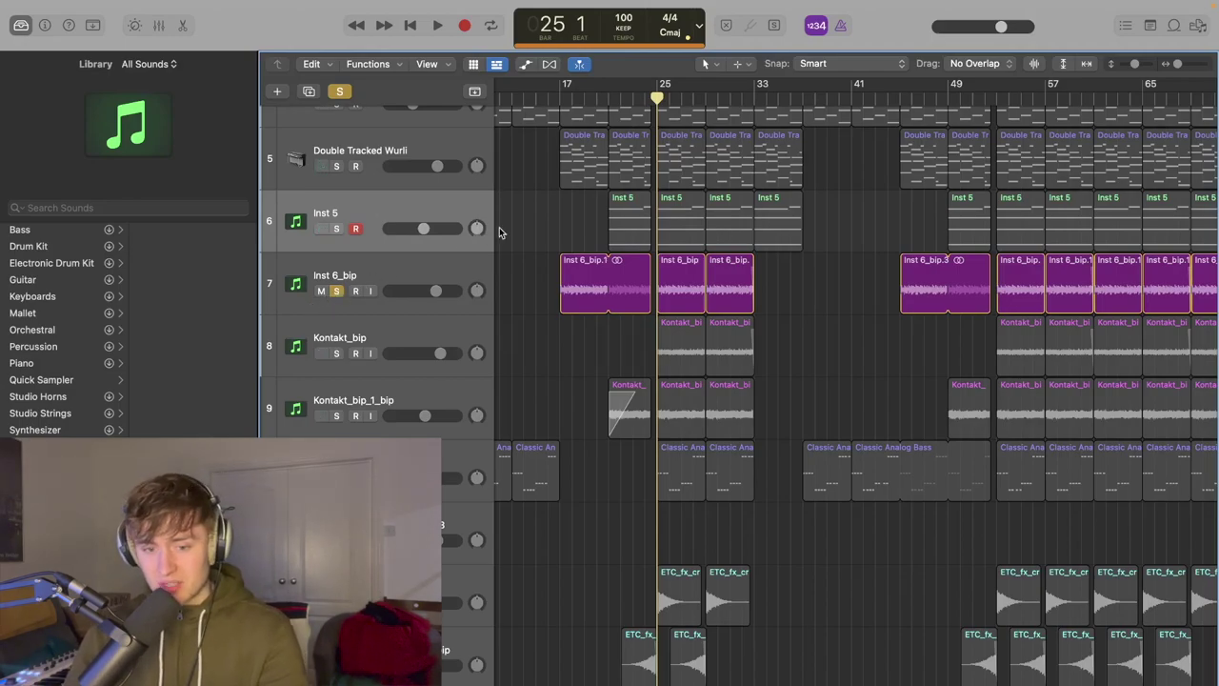
# - Audition Inst 6_bip from bar 25, then swap the solo to Kontakt_bip
pyautogui.press('space')
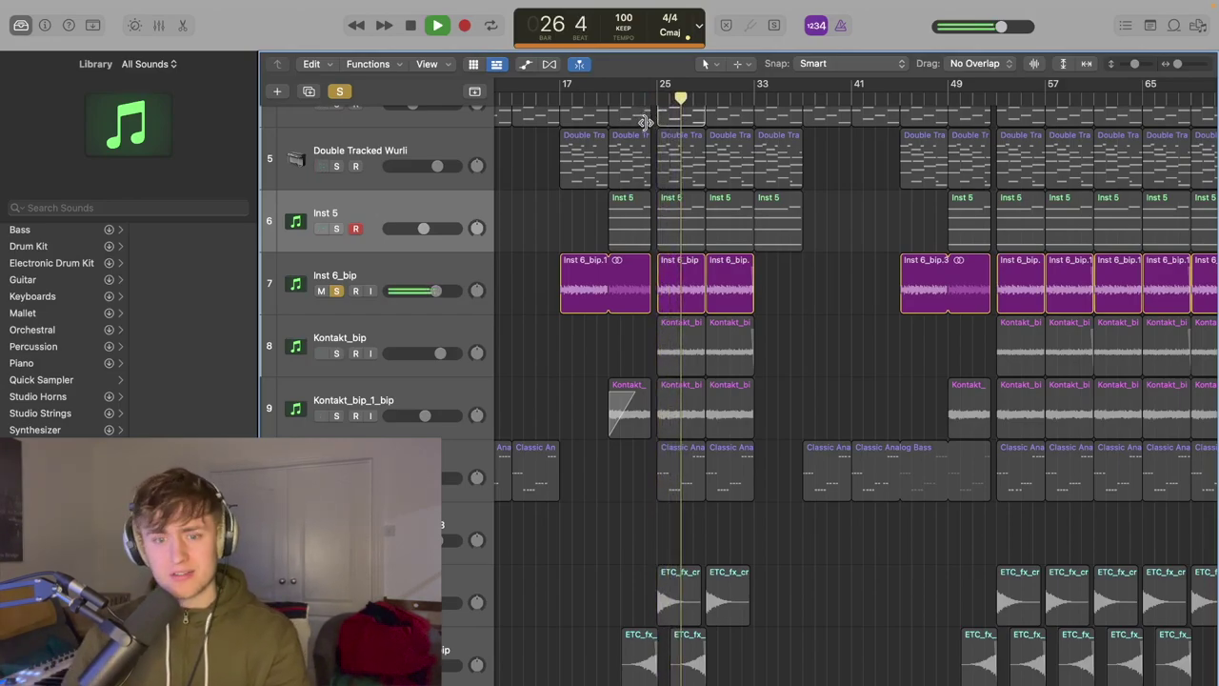
pyautogui.press('space')
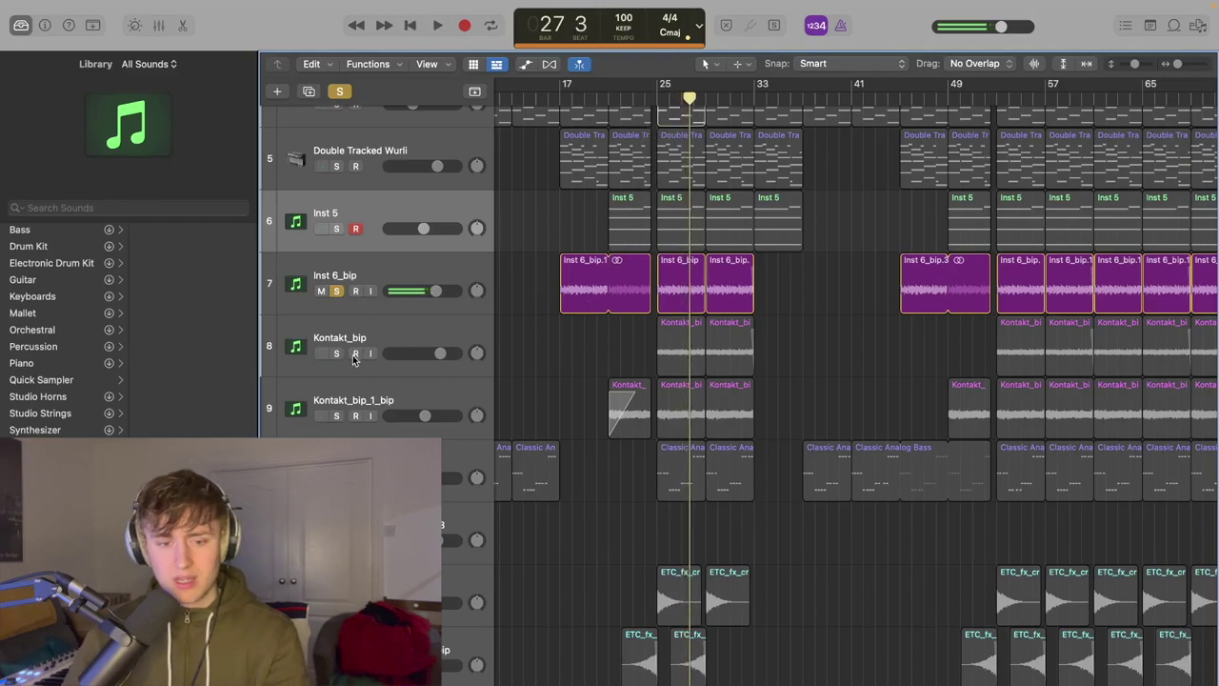
pyautogui.click(335, 352)
pyautogui.click(335, 291)
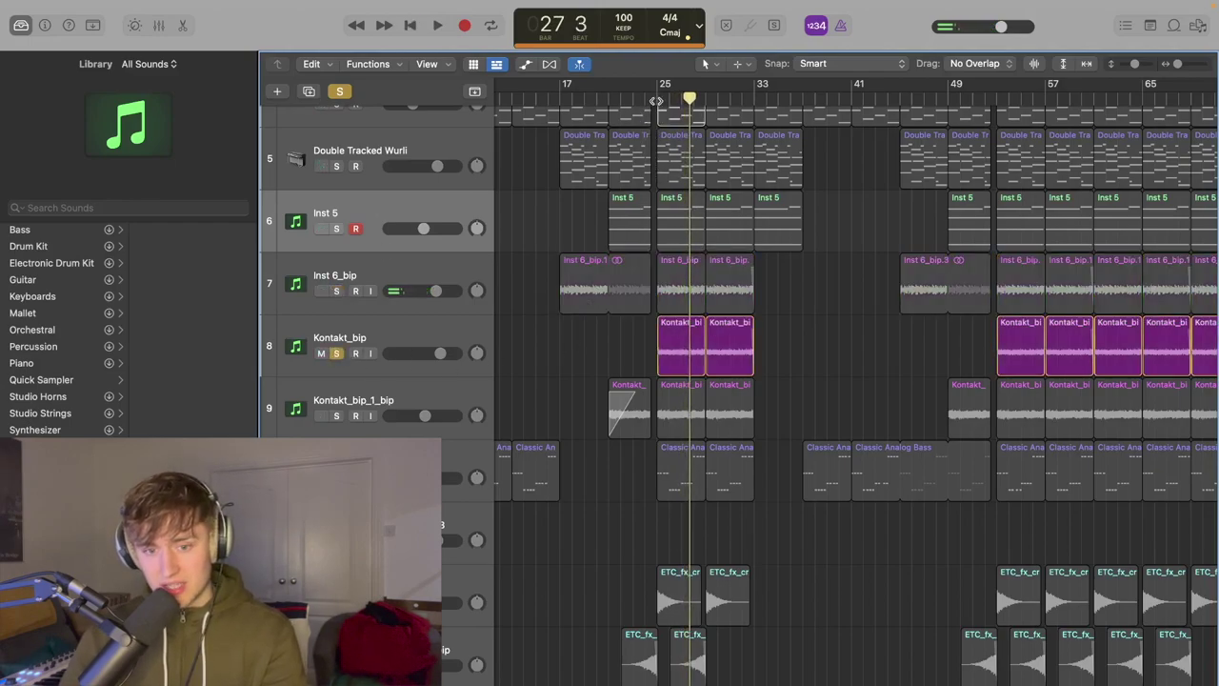
# - Play the soloed Kontakt_bip from bar 25, stopping near bar 26
pyautogui.click(657, 101)
pyautogui.press('space')
pyautogui.hscroll(-2, 709, 222)
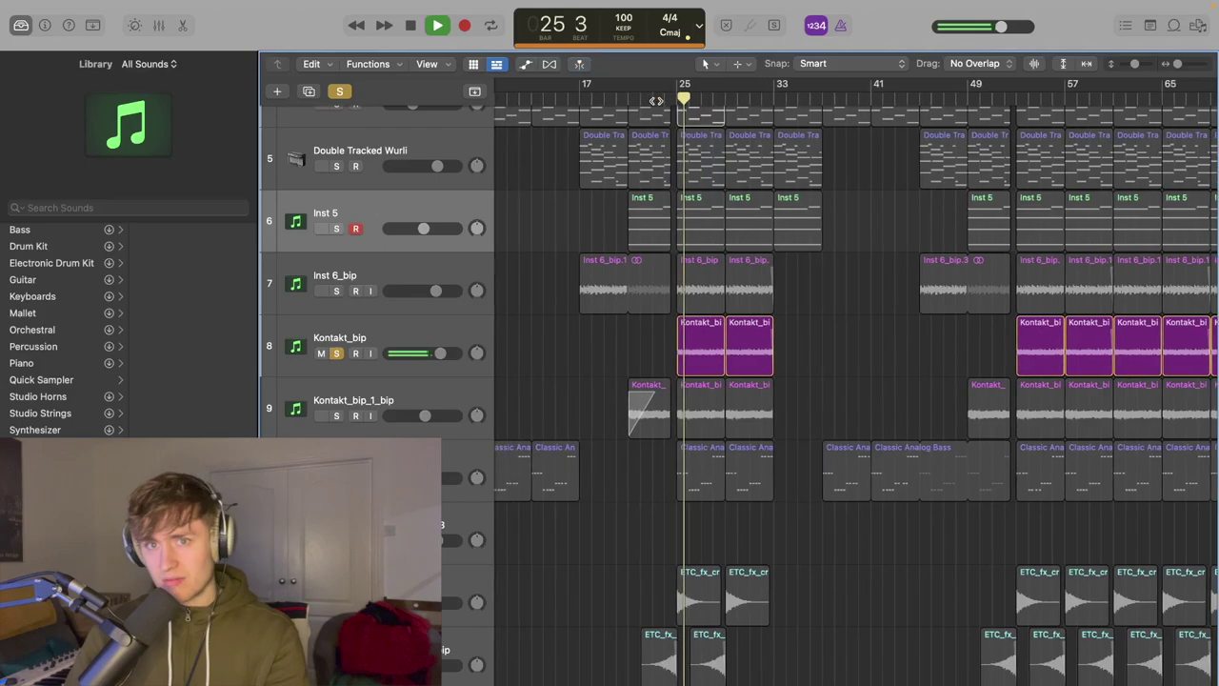
pyautogui.hscroll(5, 835, 304)
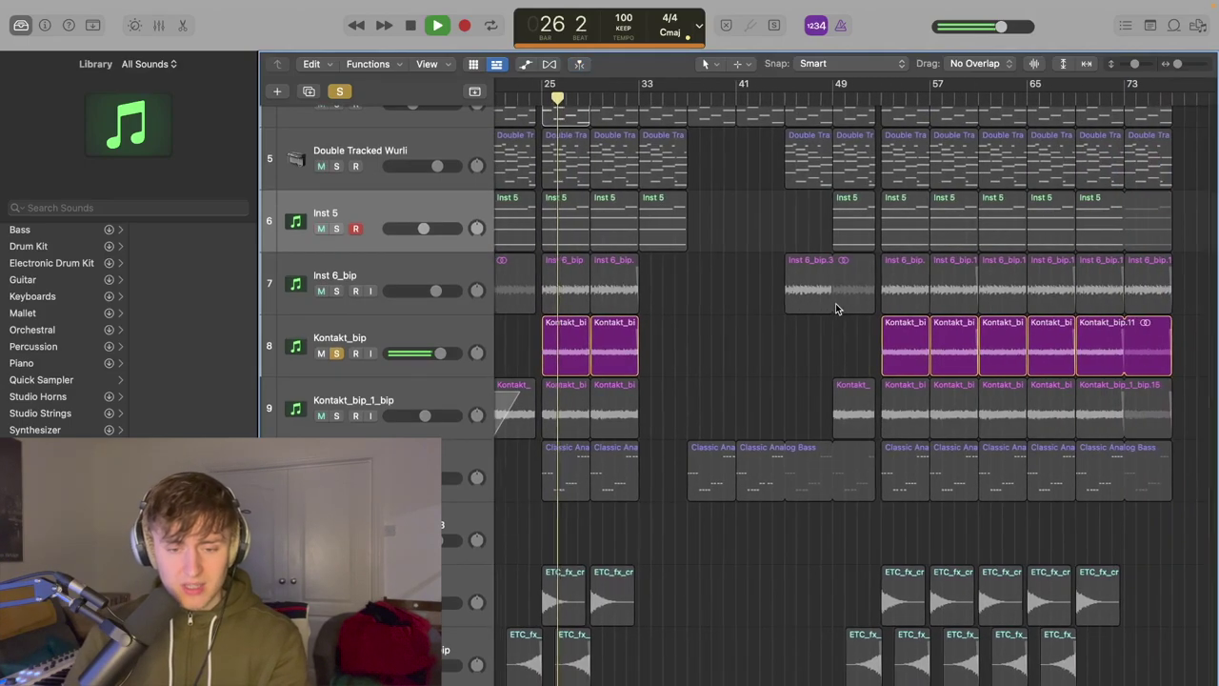
pyautogui.press('space')
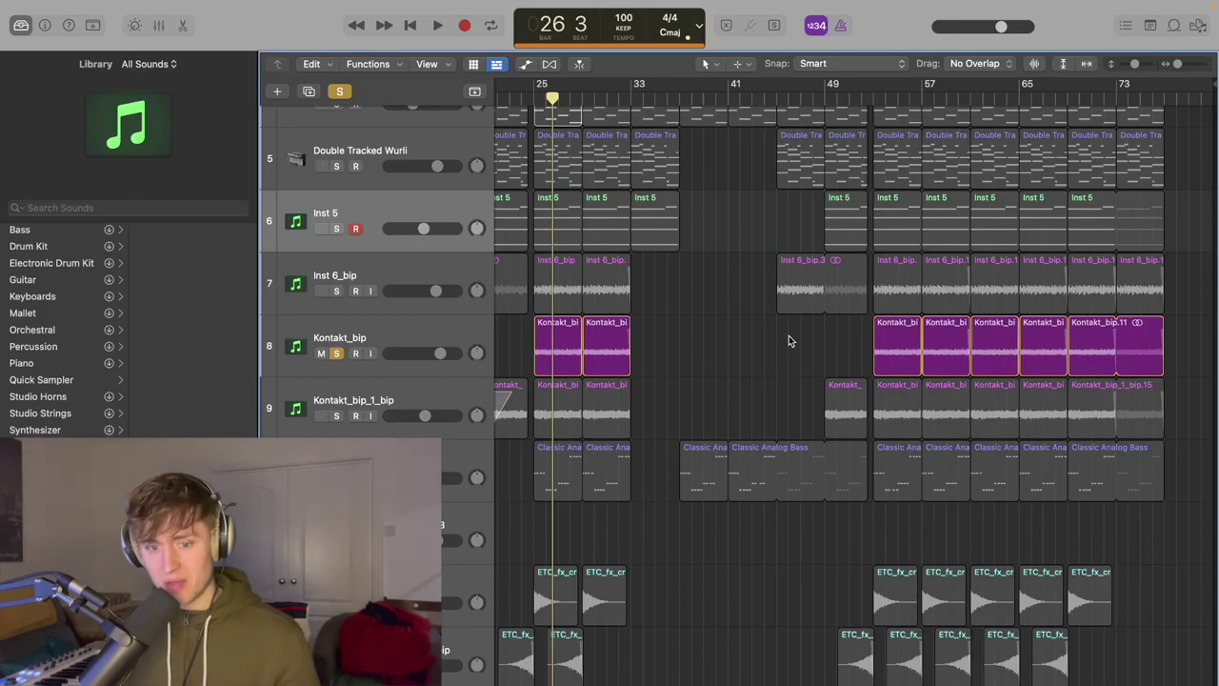
pyautogui.hscroll(-5, 806, 296)
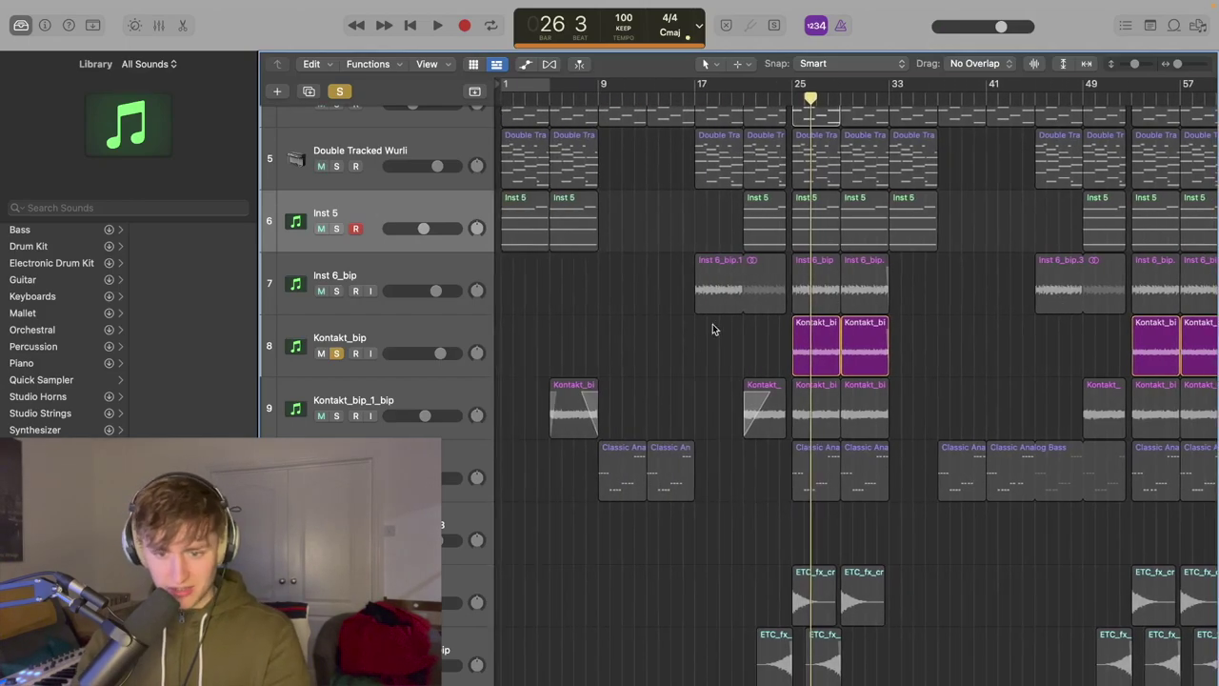
# - Play from bar 25, moving the solo from Kontakt_bip to Kontakt_bip_1_bip
pyautogui.click(794, 95)
pyautogui.press('space')
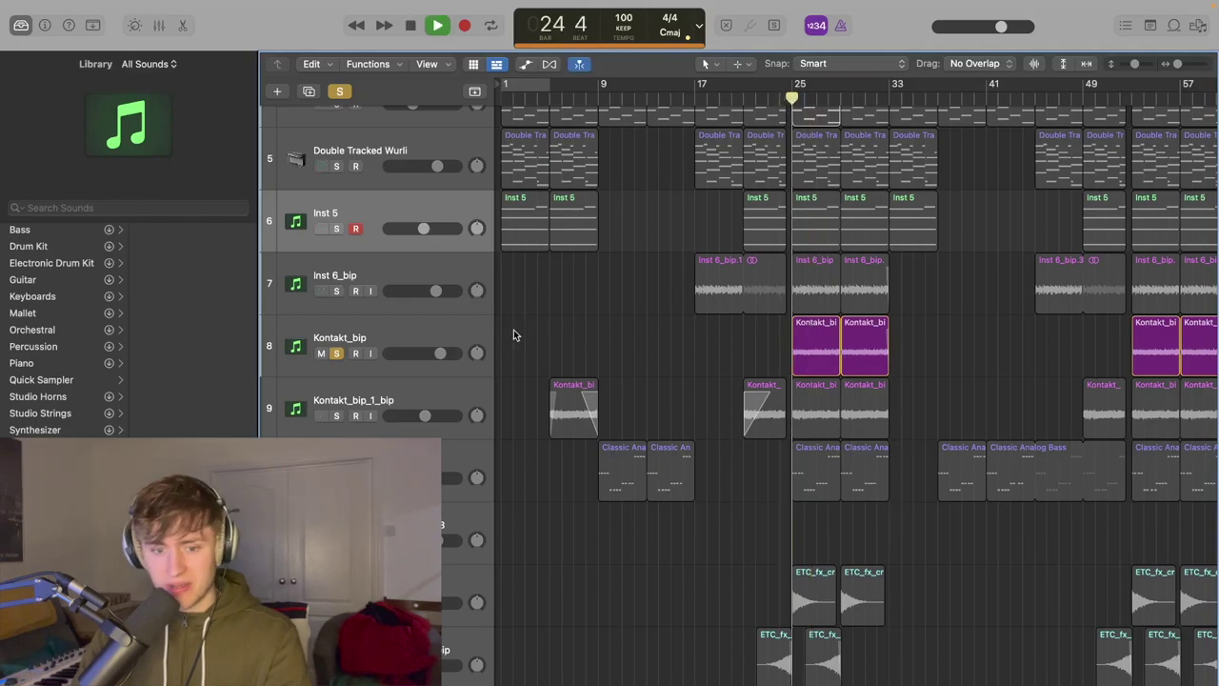
pyautogui.click(335, 415)
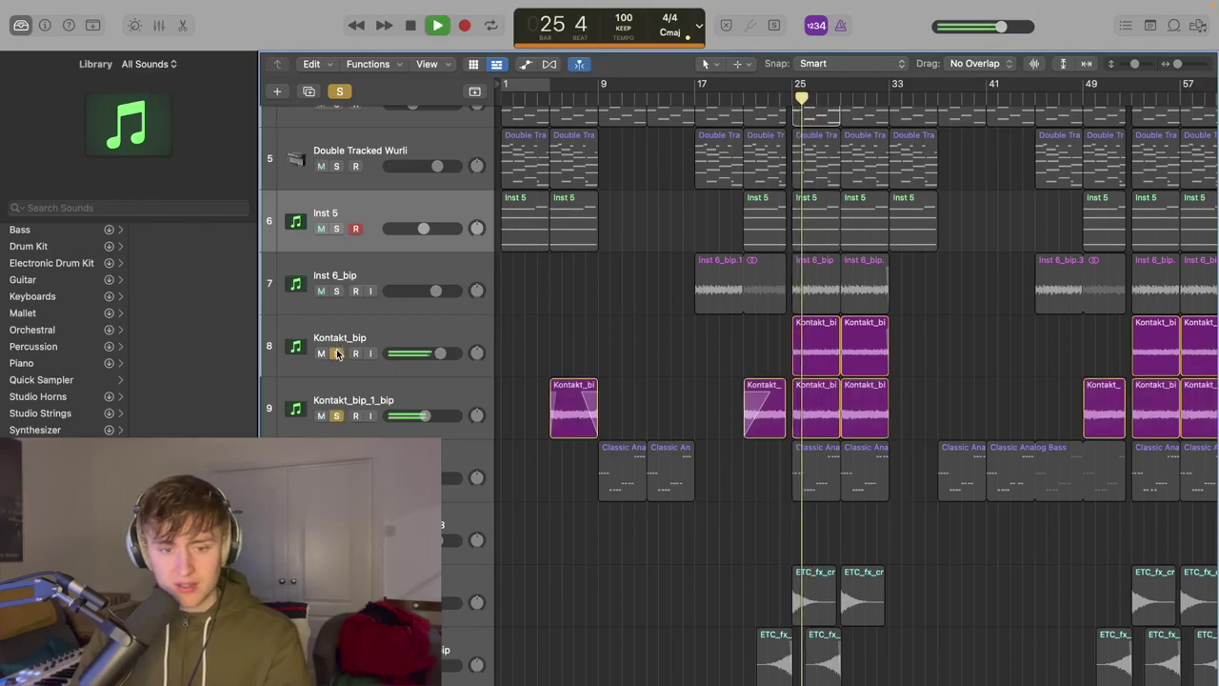
pyautogui.click(336, 354)
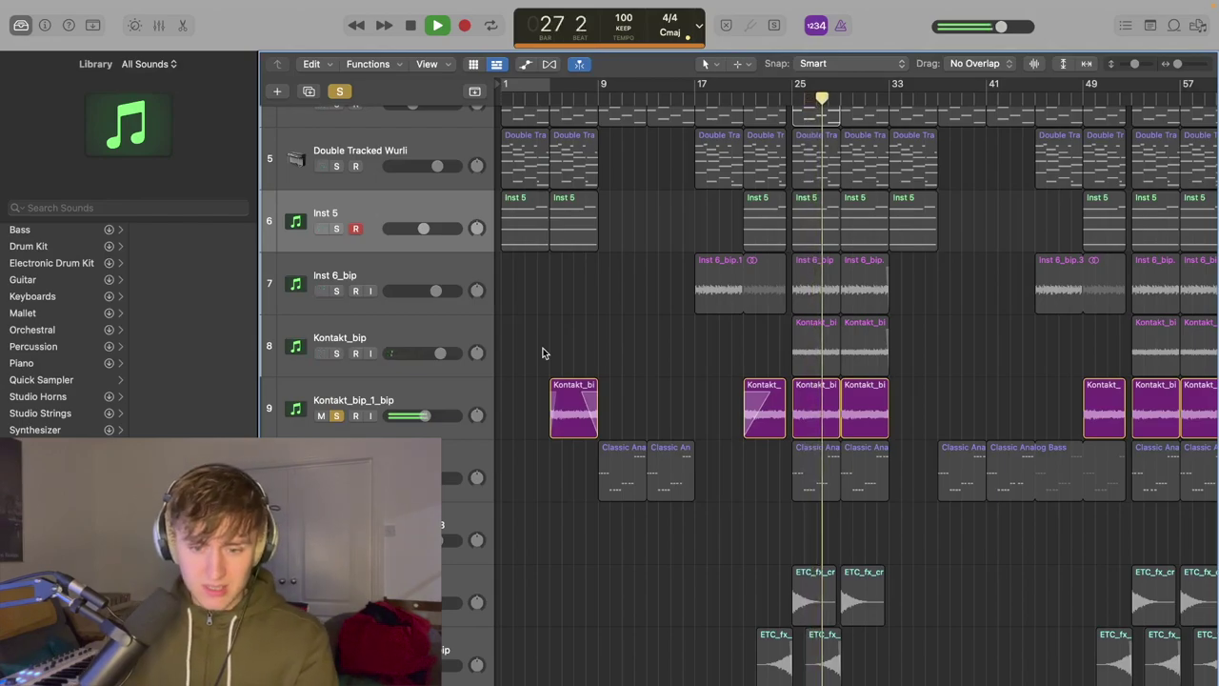
pyautogui.press('space')
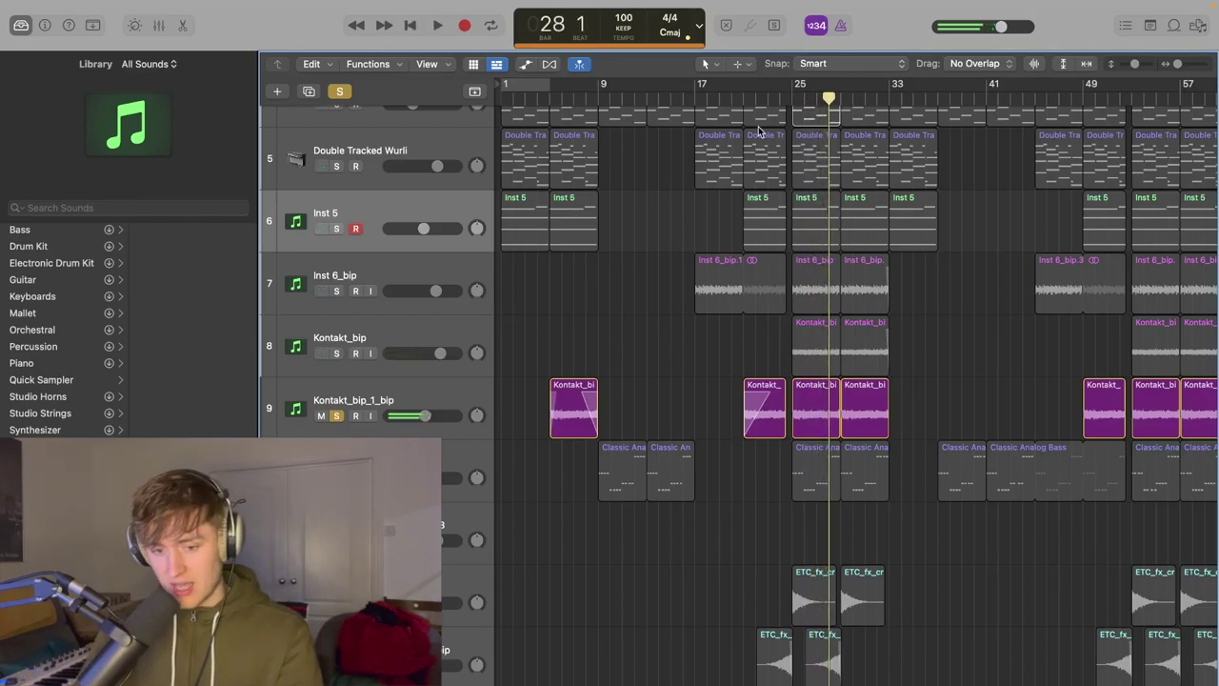
# - Choose the Fade tool at bar 21 and audition the faded Kontakt_bip_1_bip region
pyautogui.click(742, 99)
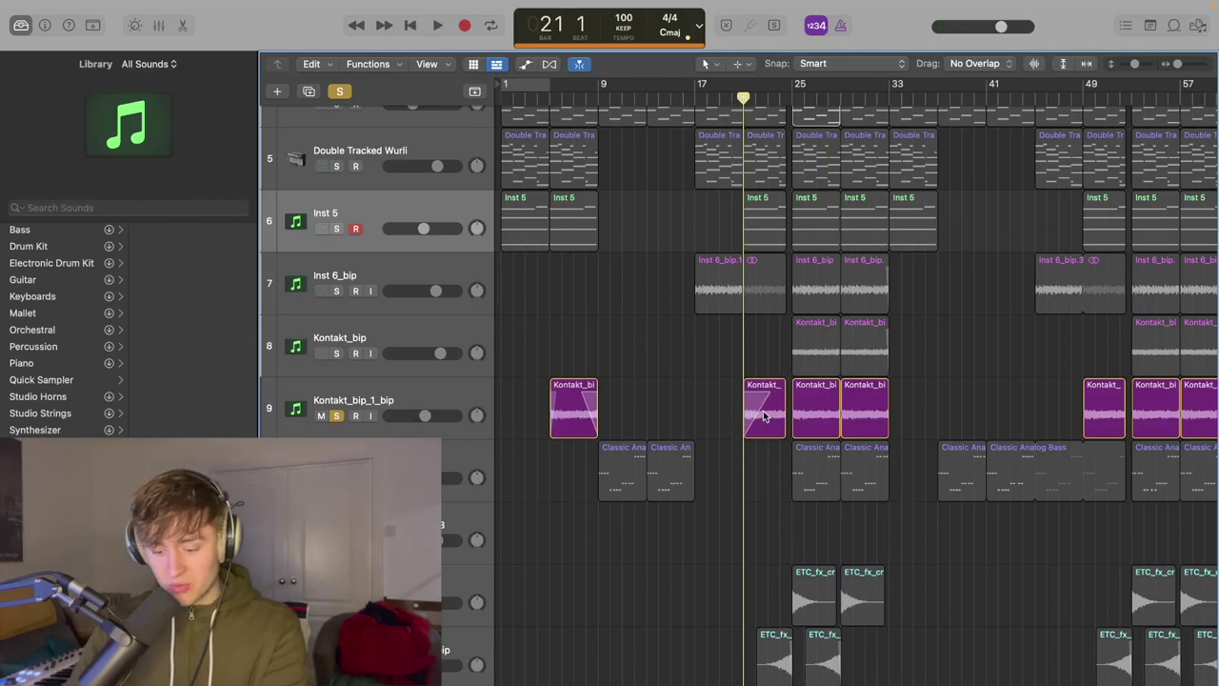
pyautogui.press('t')
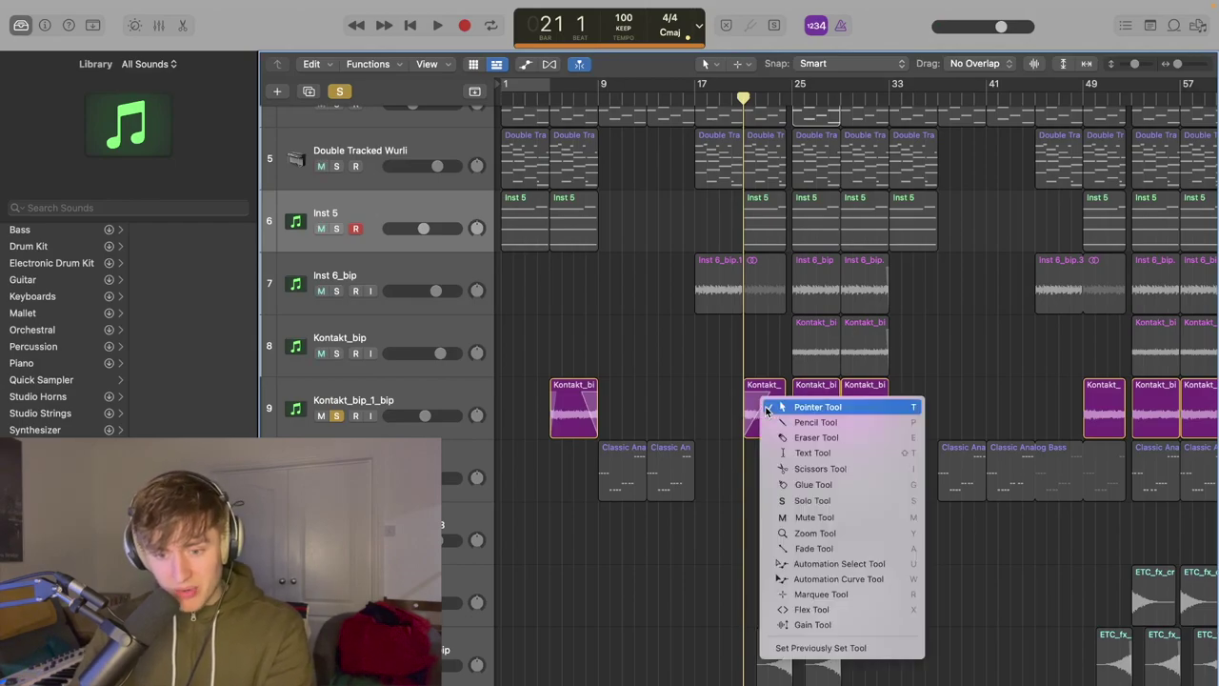
pyautogui.click(844, 550)
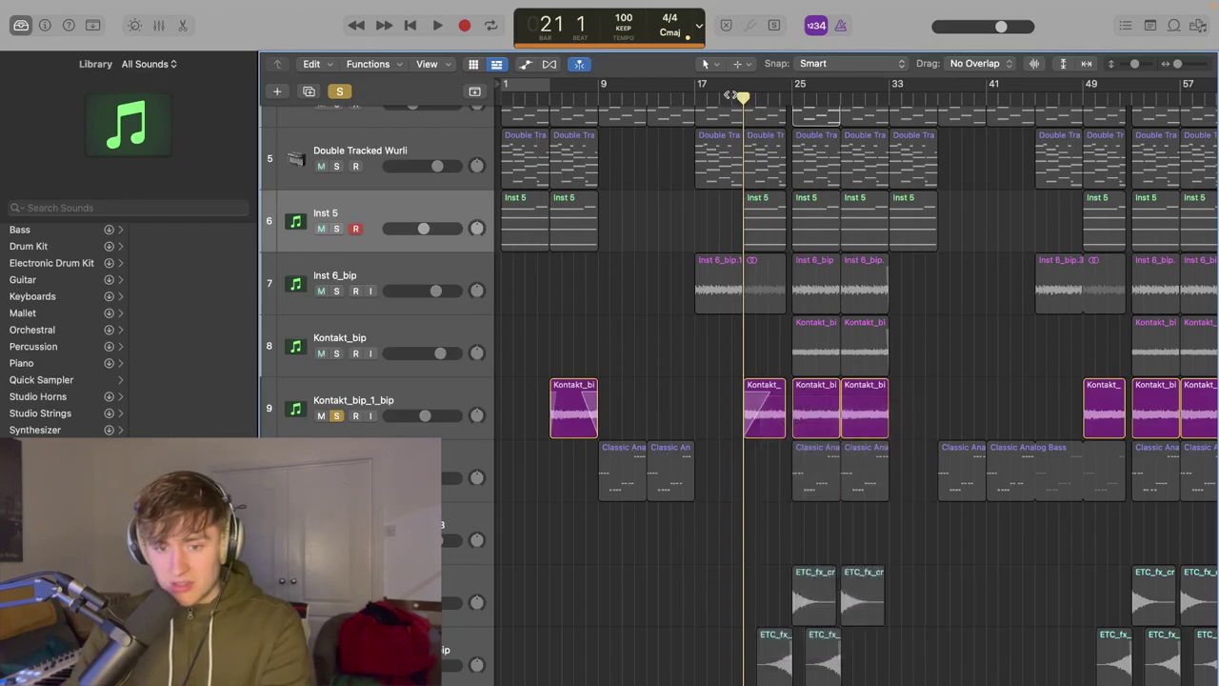
pyautogui.press('space')
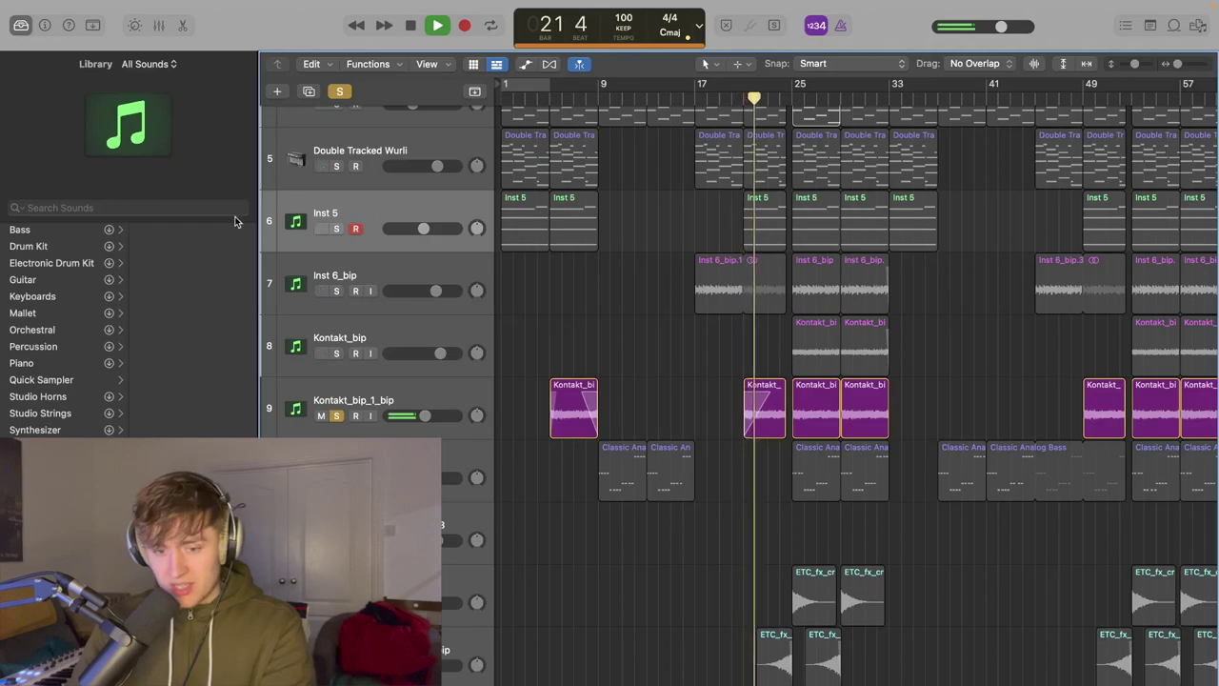
pyautogui.press('space')
# - Solo tracks 1 through 8 by dragging down their S buttons
pyautogui.scroll(2, 345, 132)
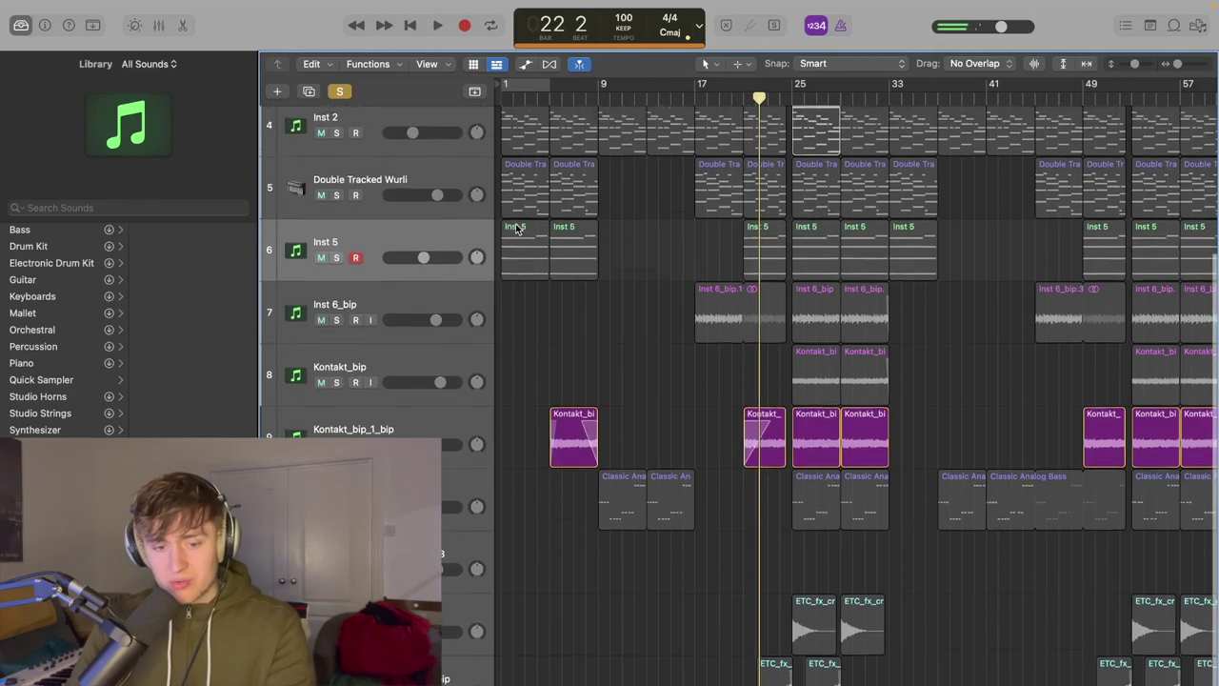
pyautogui.moveTo(336, 146); pyautogui.dragTo(336, 395)
pyautogui.scroll(5, 426, 313)
pyautogui.moveTo(336, 142); pyautogui.dragTo(336, 268)
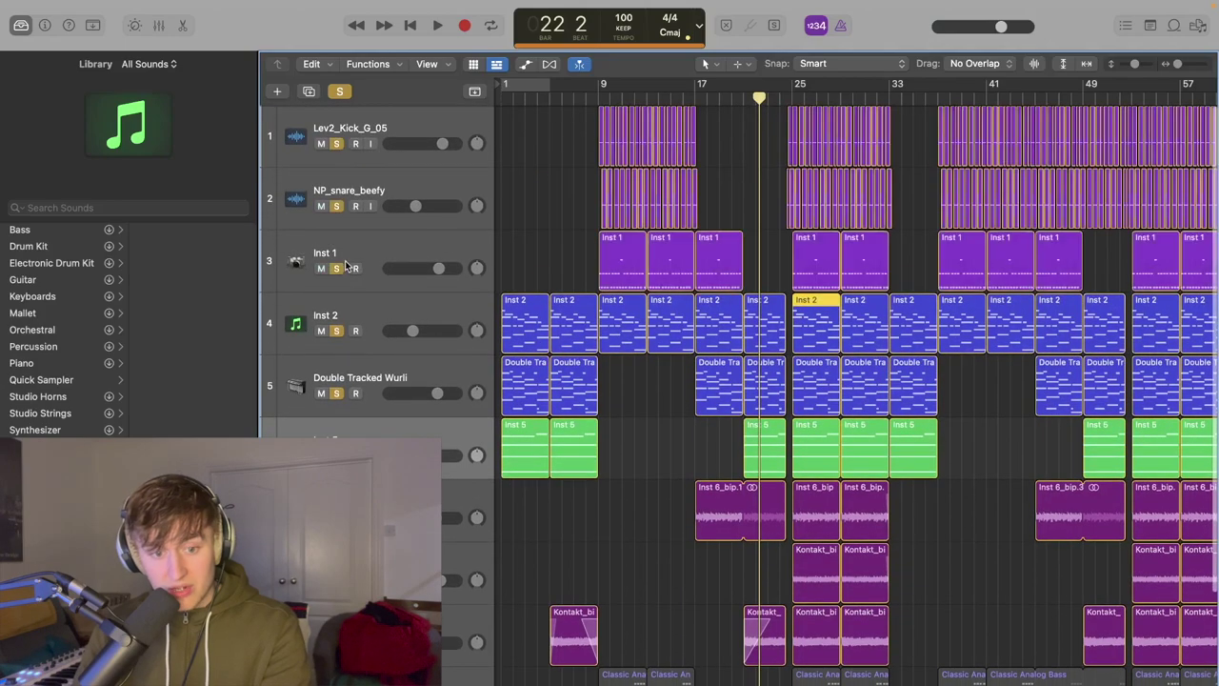
# - Play the soloed tracks together from around bar 20, then stop at bar 25
pyautogui.click(743, 88)
pyautogui.press('space')
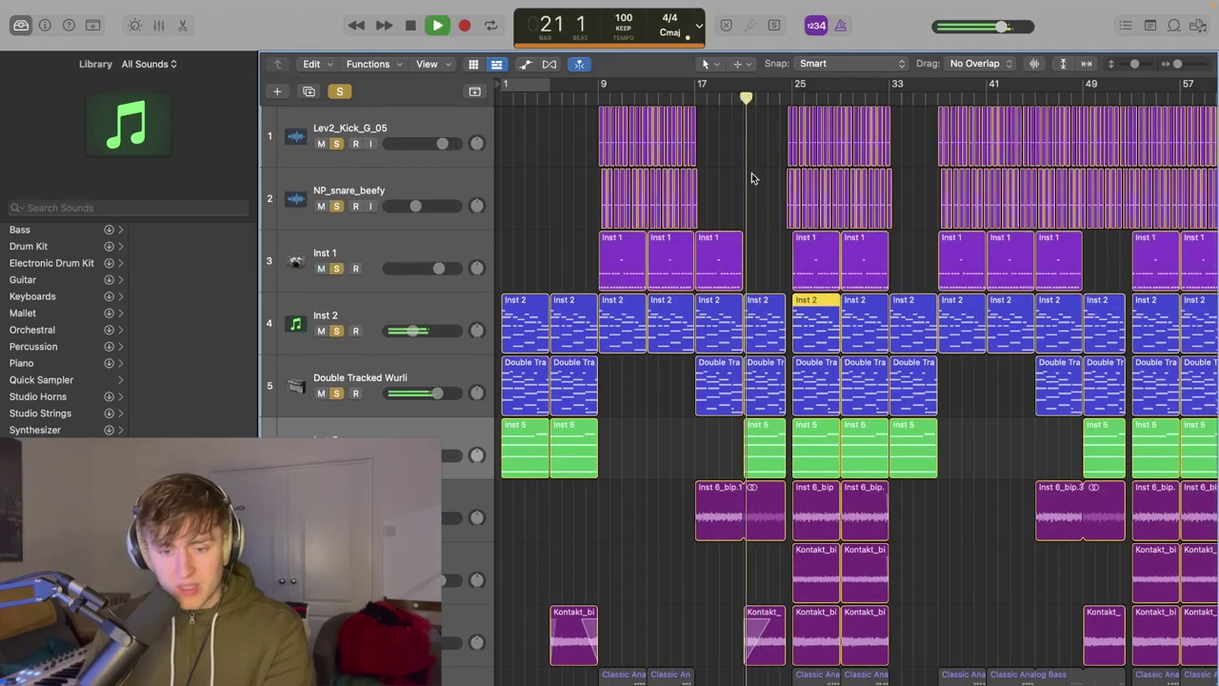
pyautogui.scroll(-2, 752, 181)
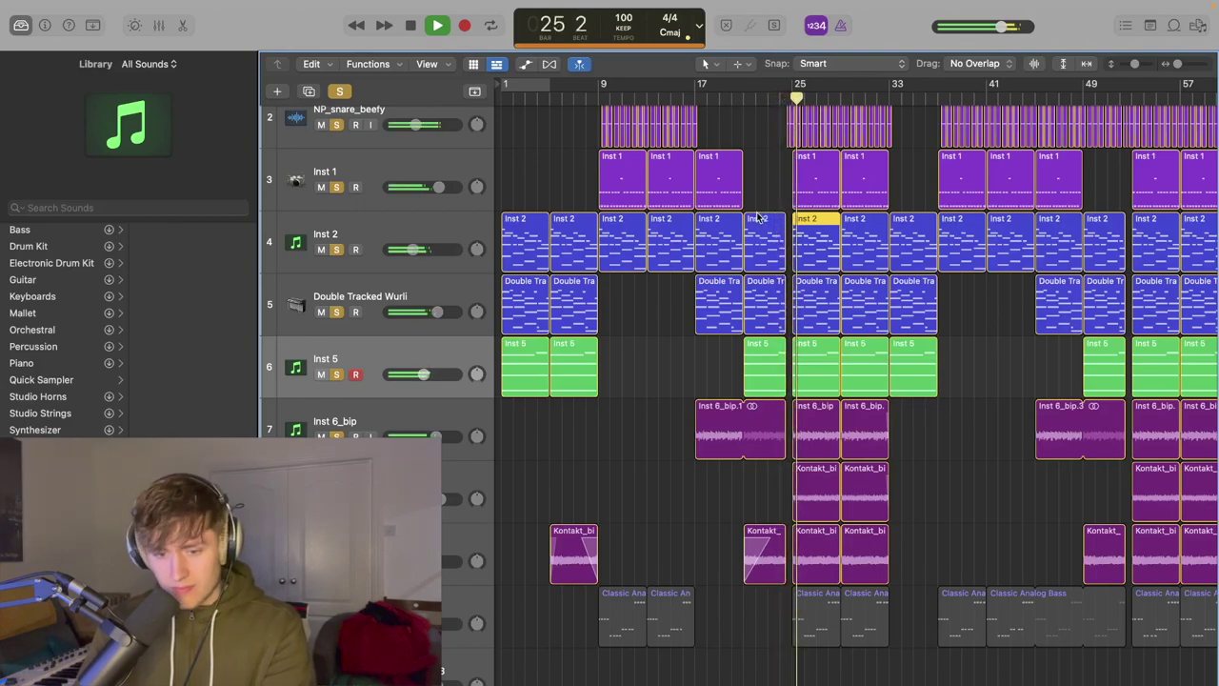
pyautogui.press('space')
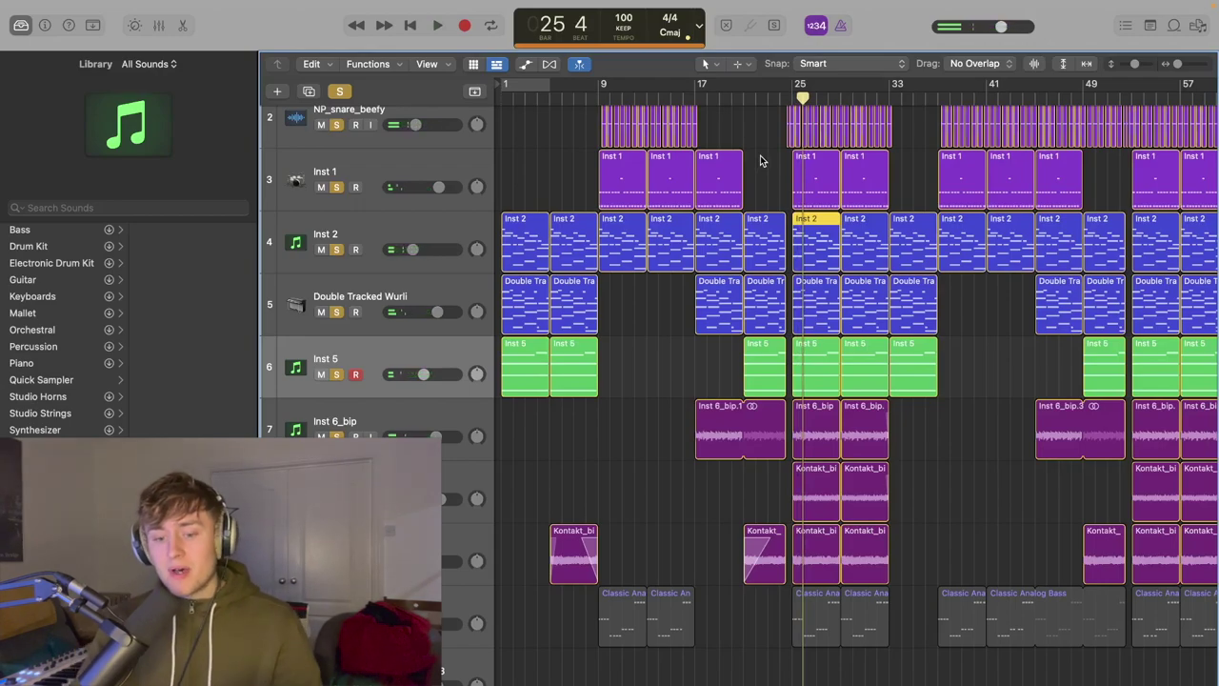
pyautogui.scroll(-5, 762, 240)
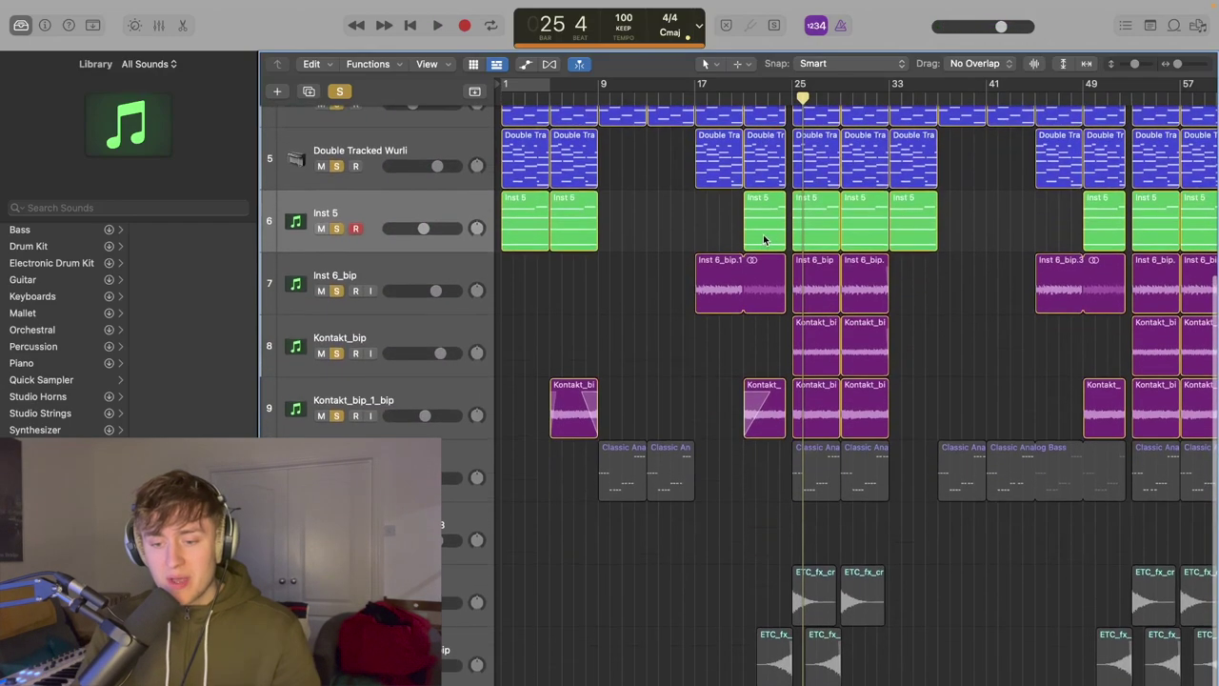
pyautogui.scroll(1, 763, 234)
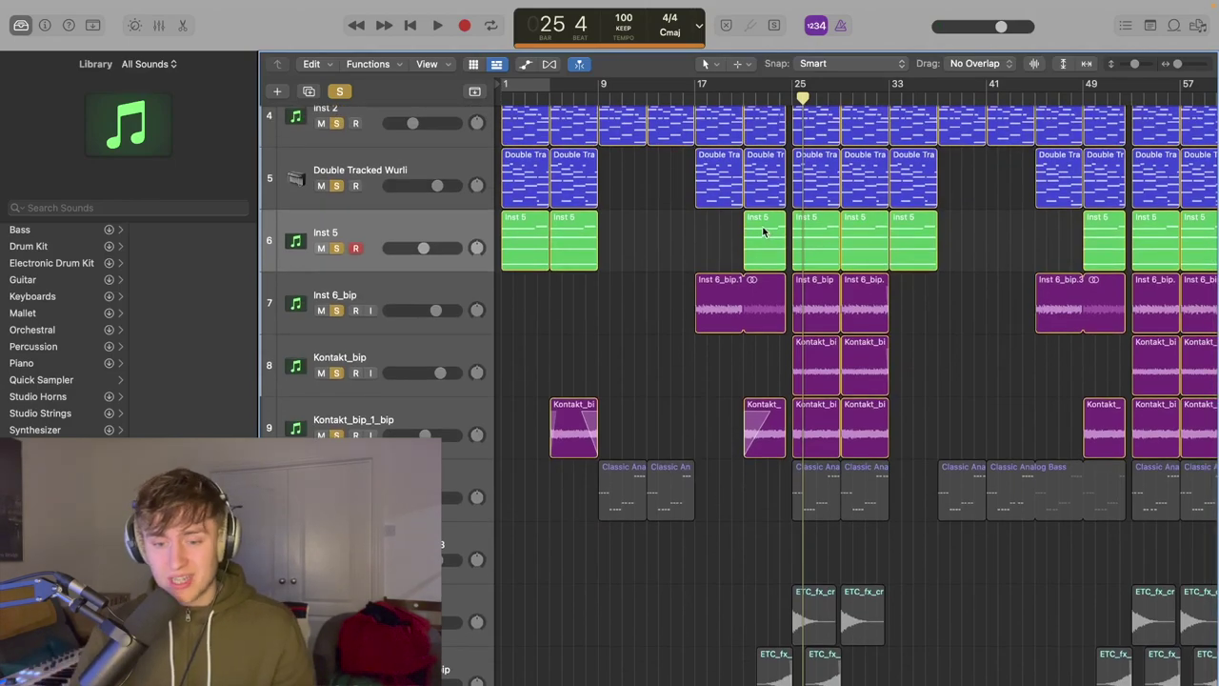
# - Clear all track solos and solo only the Classic Analog Bass track
pyautogui.click(341, 91)
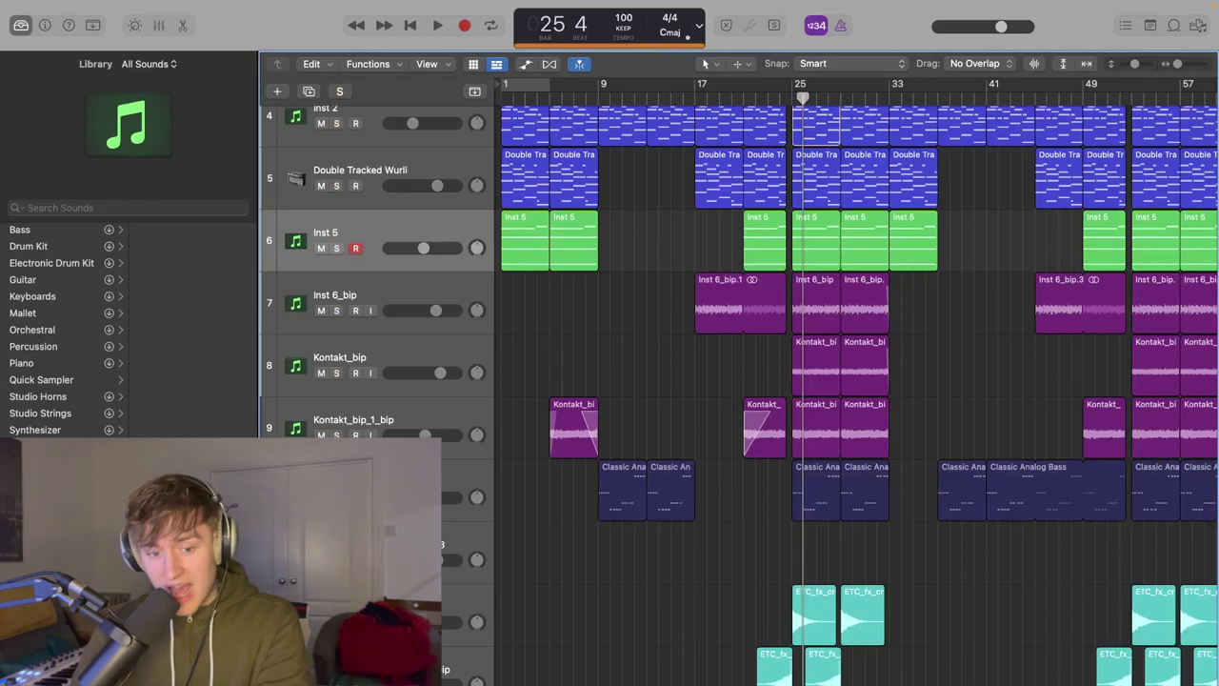
pyautogui.hotkey('ctrl', 's')
pyautogui.click(362, 491)
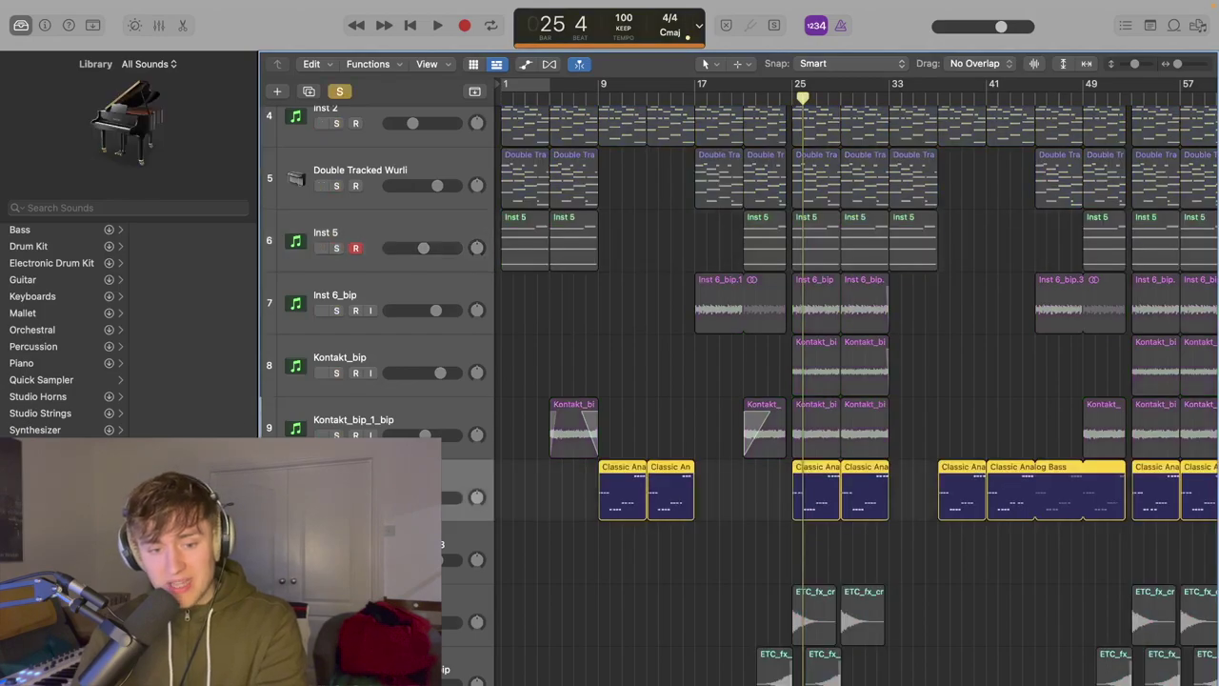
# - Inspect the Classic Analog Bass synth from the Mixer, then play the soloed bass from bar 25
pyautogui.press('x')
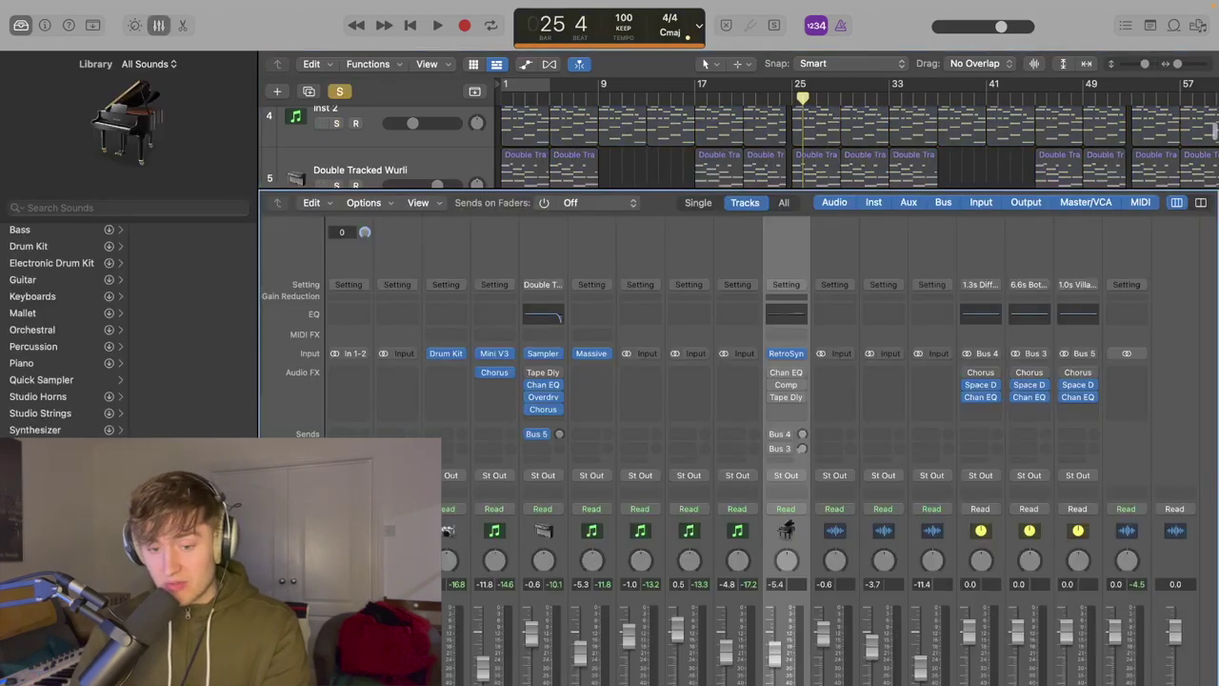
pyautogui.click(788, 353)
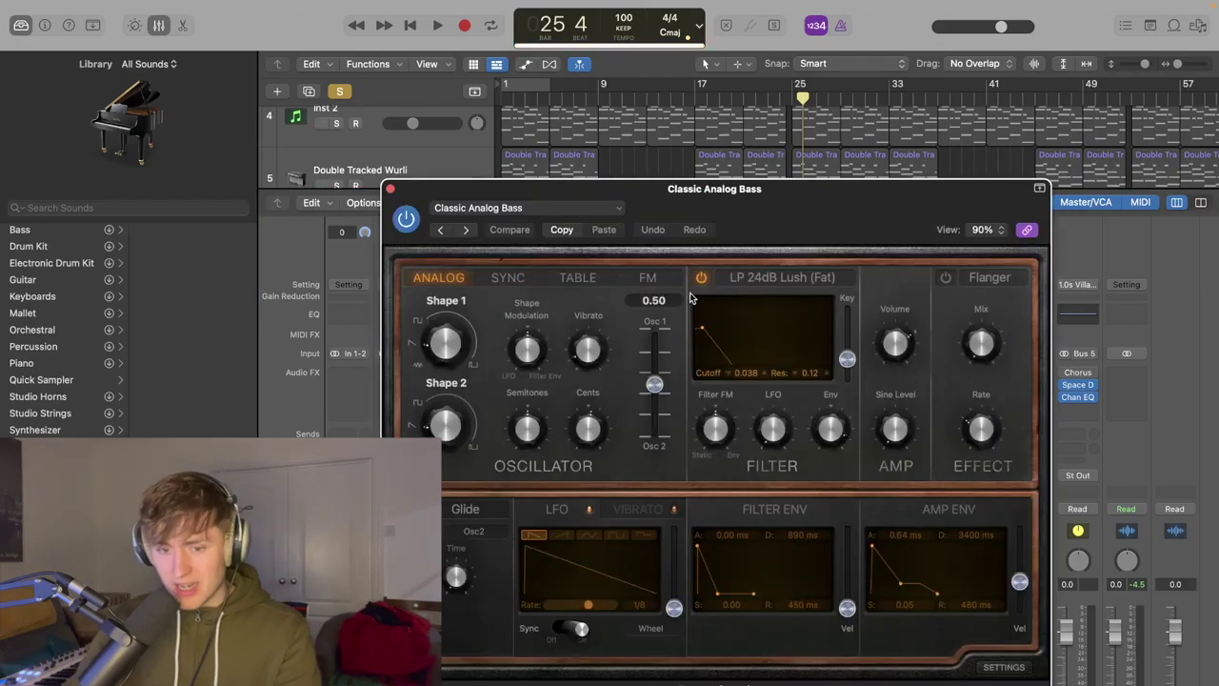
pyautogui.click(388, 189)
pyautogui.click(159, 25)
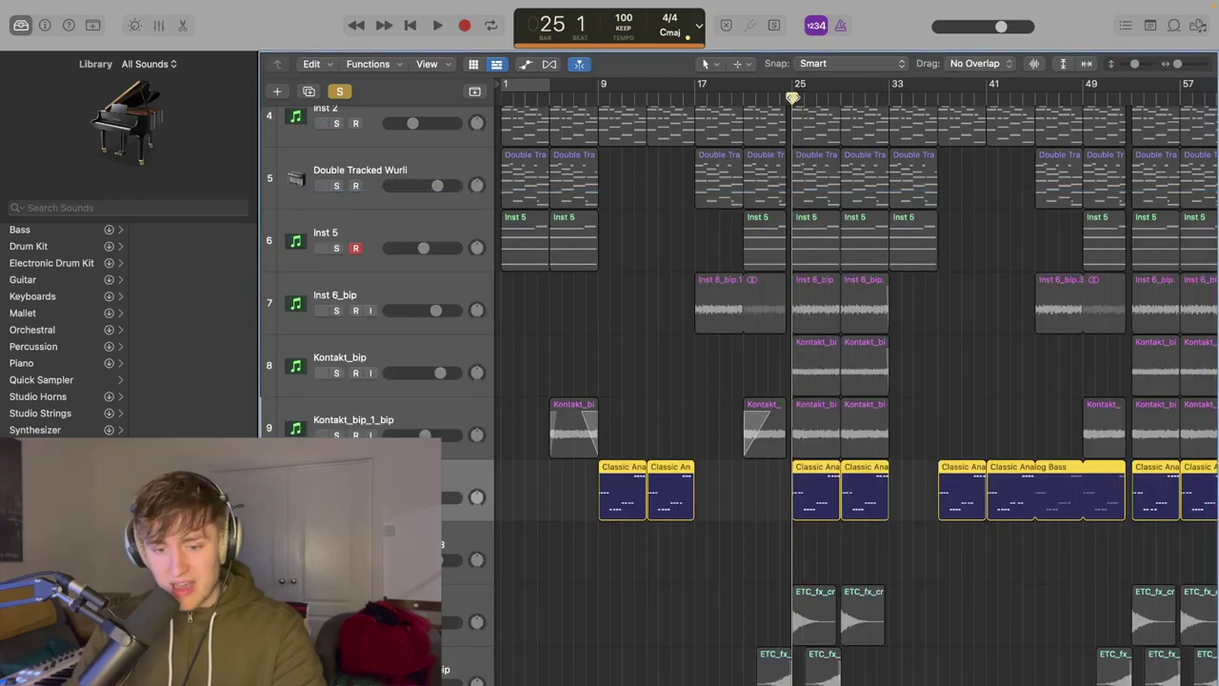
pyautogui.press('space')
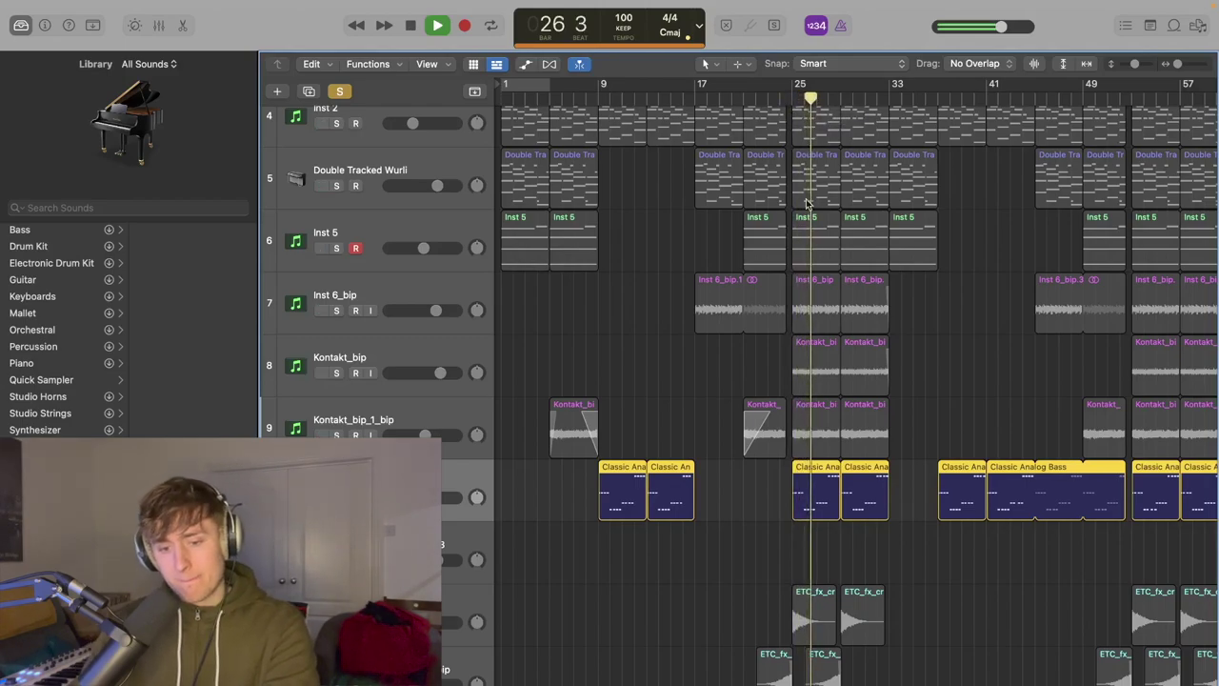
# - Stop playback and solo tracks 1–9, including Lev2_Kick_G_05
pyautogui.press('space')
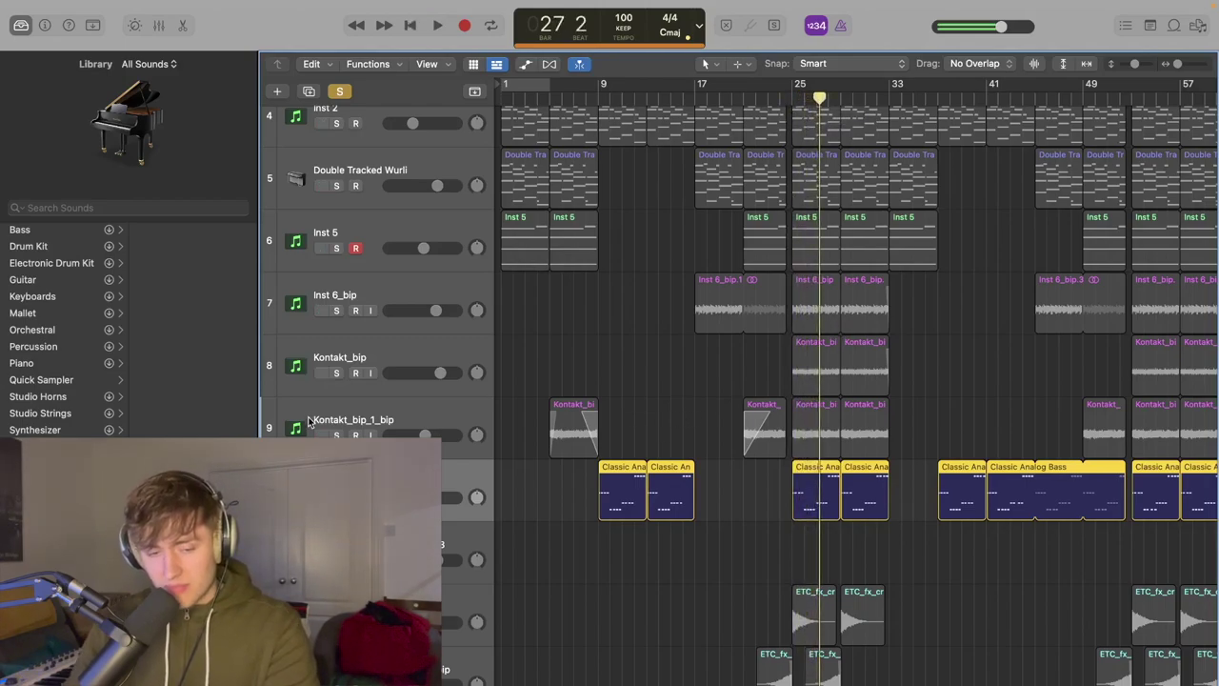
pyautogui.scroll(3, 636, 423)
pyautogui.moveTo(336, 545); pyautogui.dragTo(336, 113)
pyautogui.scroll(3, 402, 239)
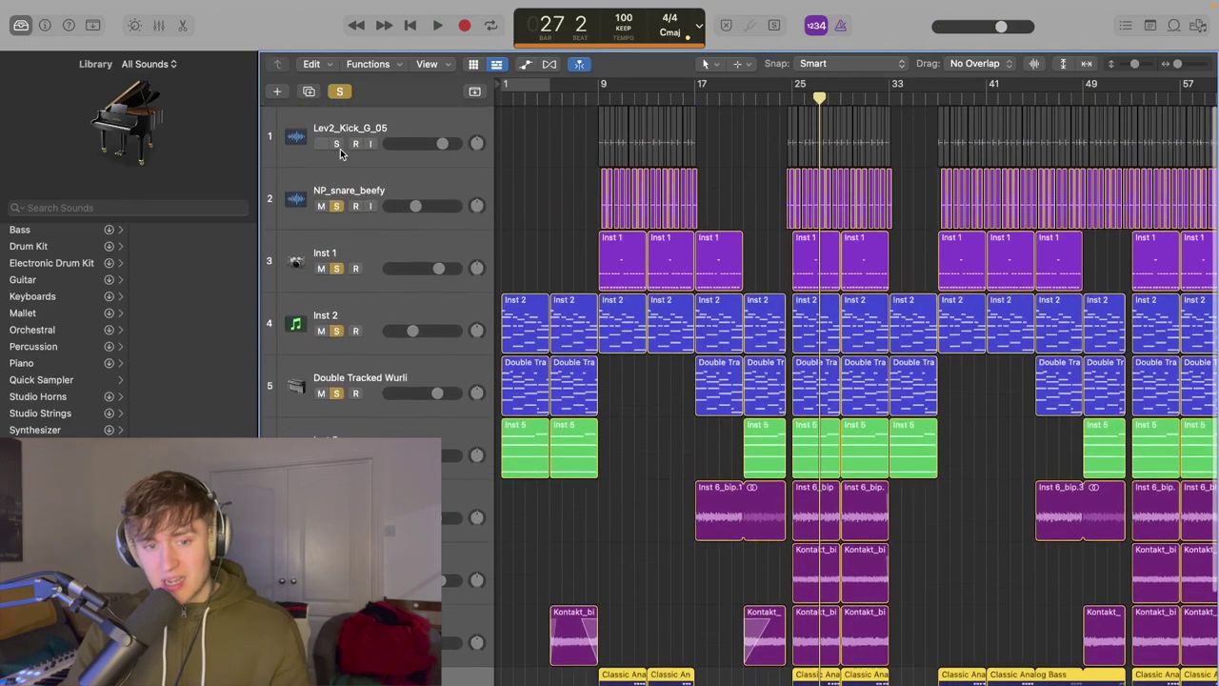
pyautogui.click(338, 145)
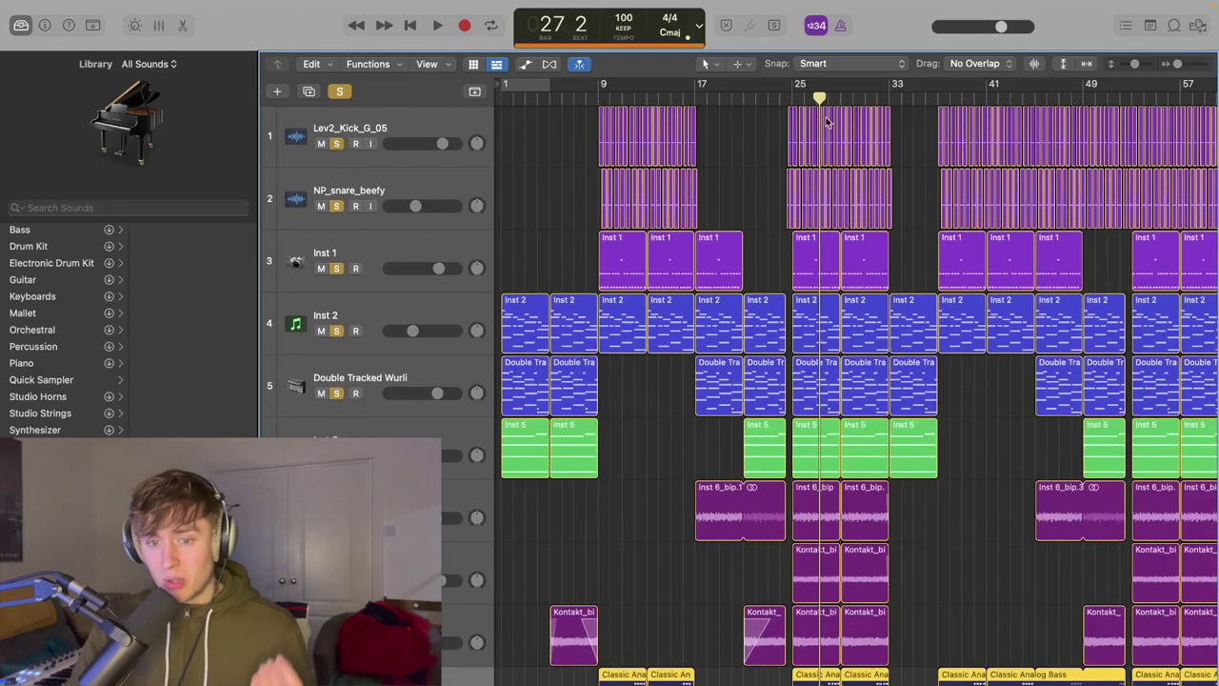
# - Solo both ETC_fx effects tracks and play the full arrangement from bar 21
pyautogui.click(792, 94)
pyautogui.scroll(-4, 798, 270)
pyautogui.scroll(1, 798, 270)
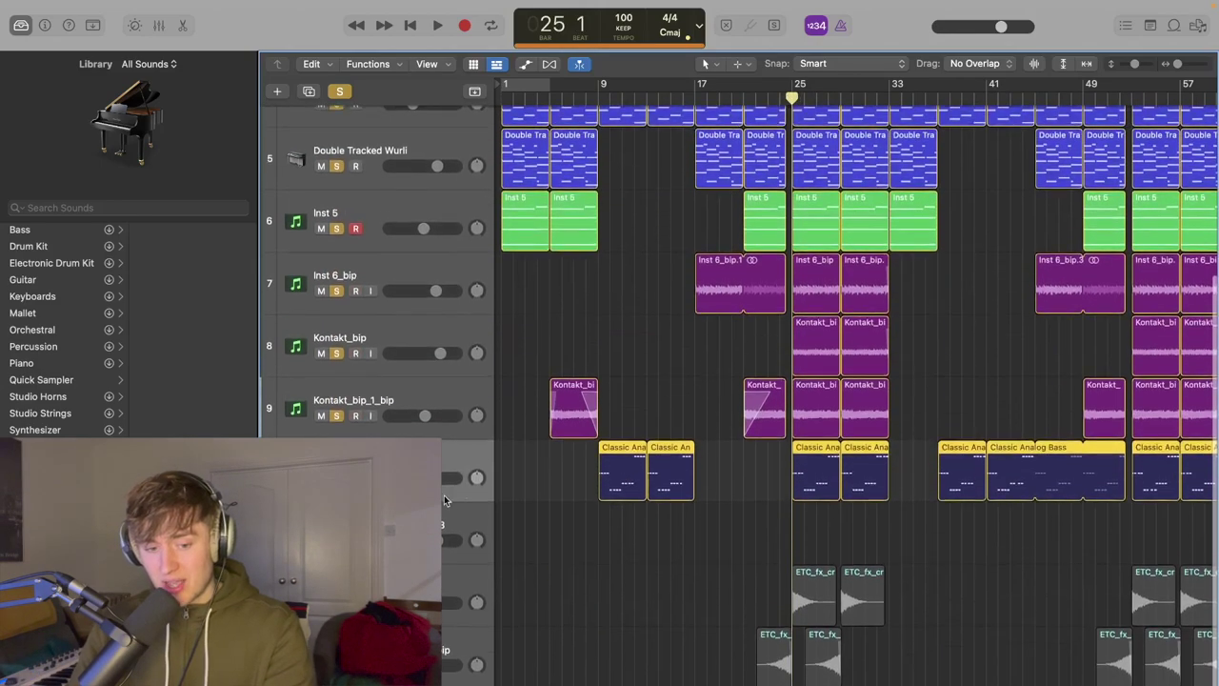
pyautogui.click(336, 601)
pyautogui.click(336, 664)
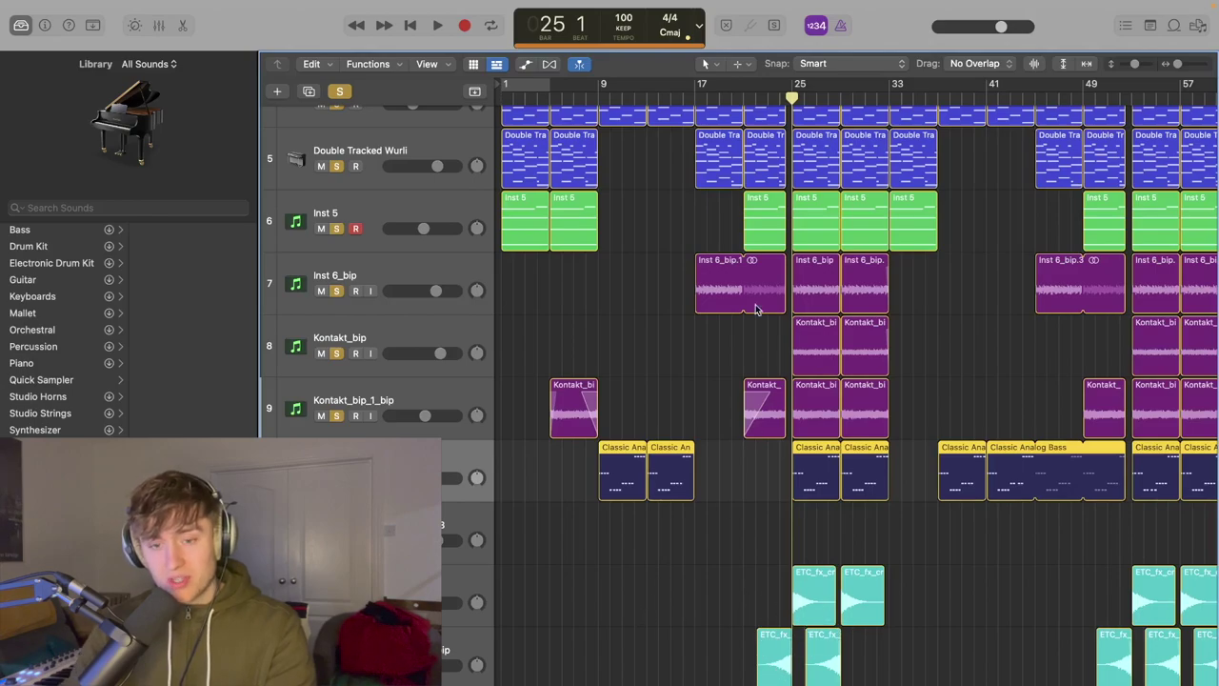
pyautogui.click(743, 95)
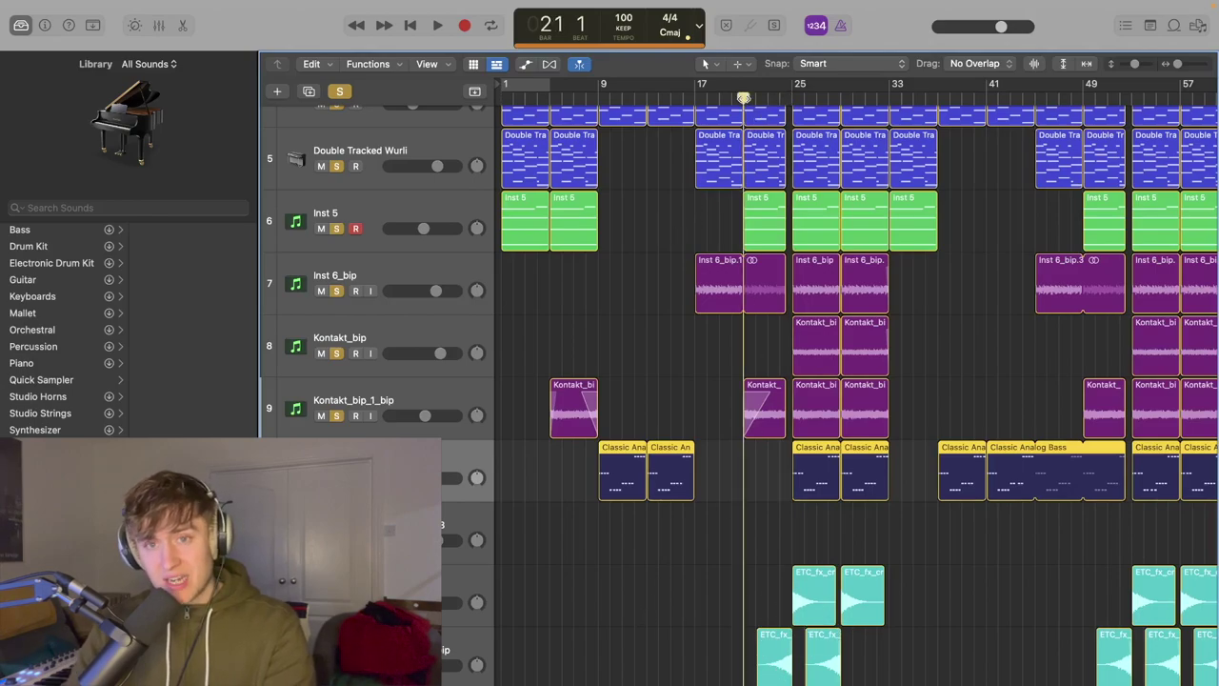
pyautogui.press('space')
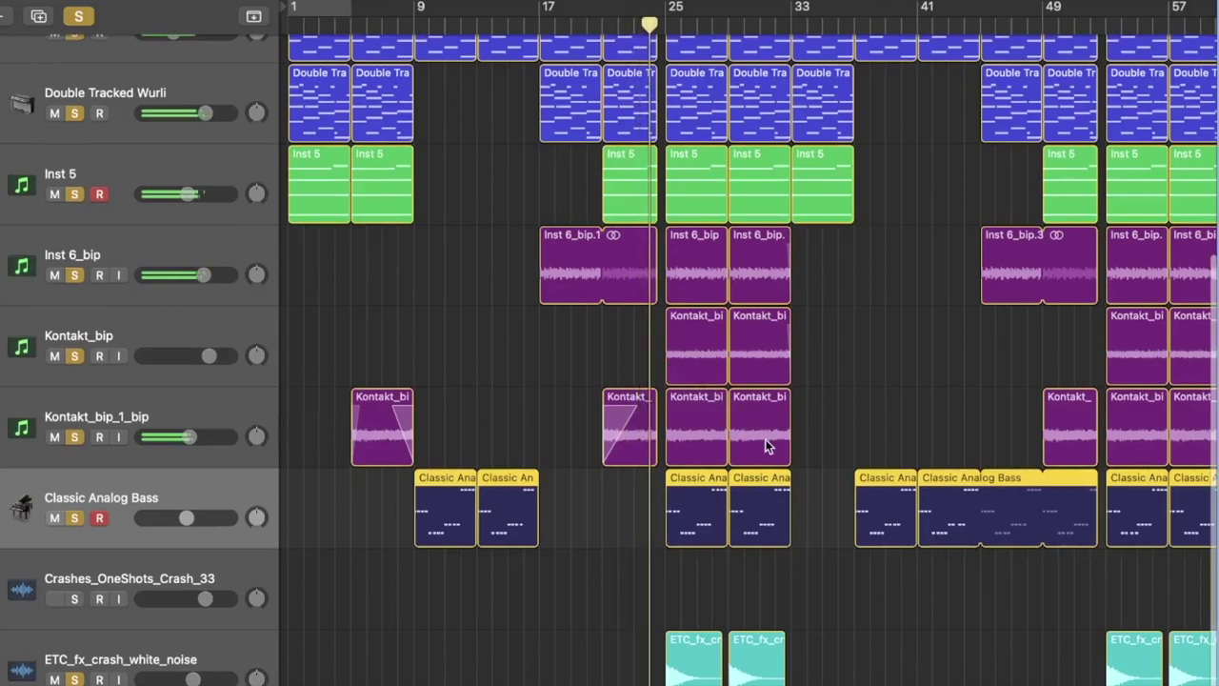
# - Zoom the timeline in horizontally twice to show bars 28–43 during playback
pyautogui.hscroll(5, 768, 433)
pyautogui.hscroll(5, 769, 433)
pyautogui.hscroll(-4, 769, 430)
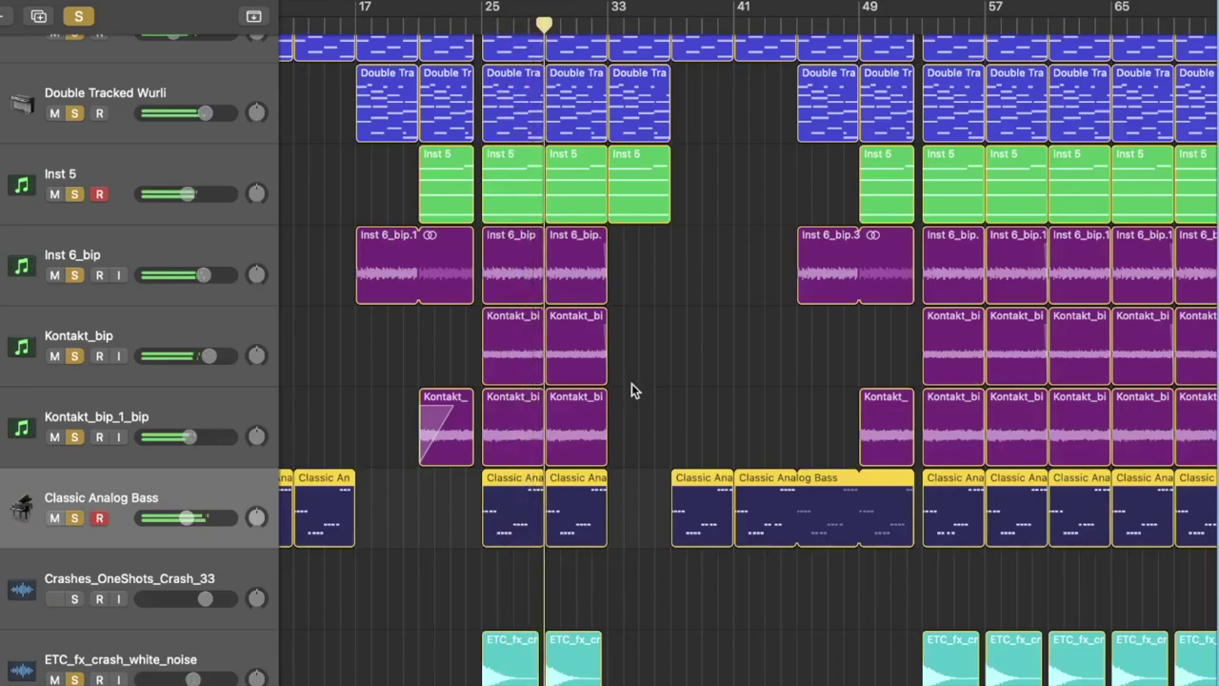
pyautogui.scroll(5, 633, 383)
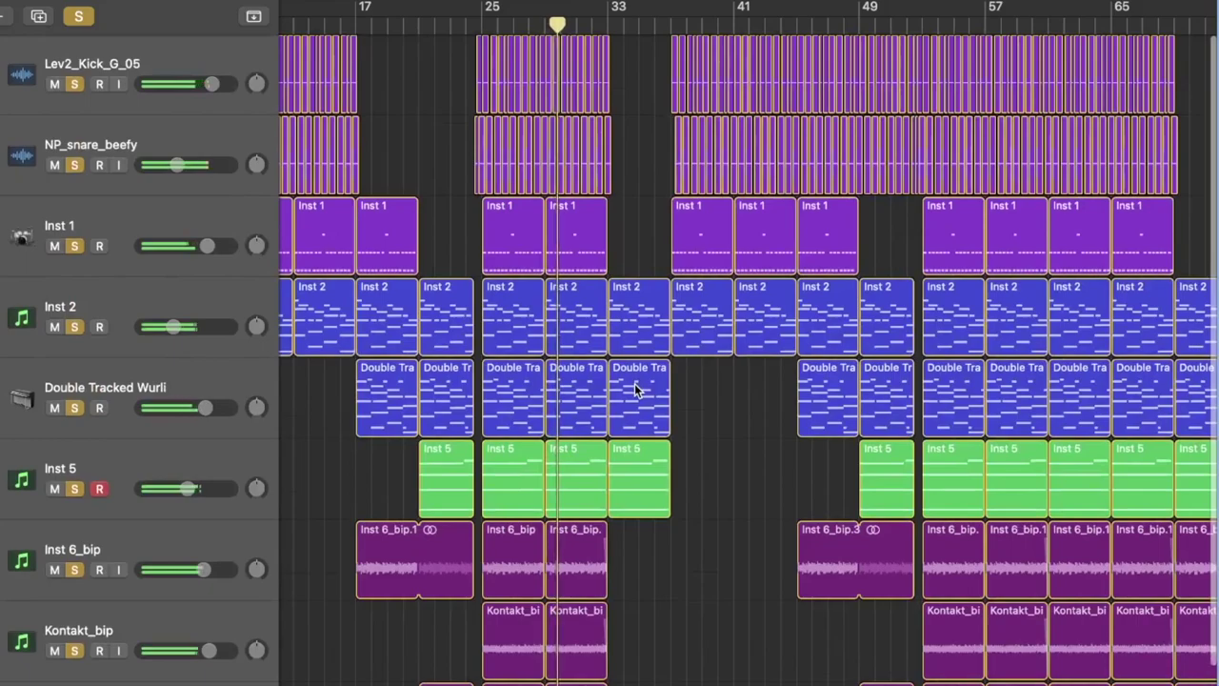
pyautogui.press('super+Right')
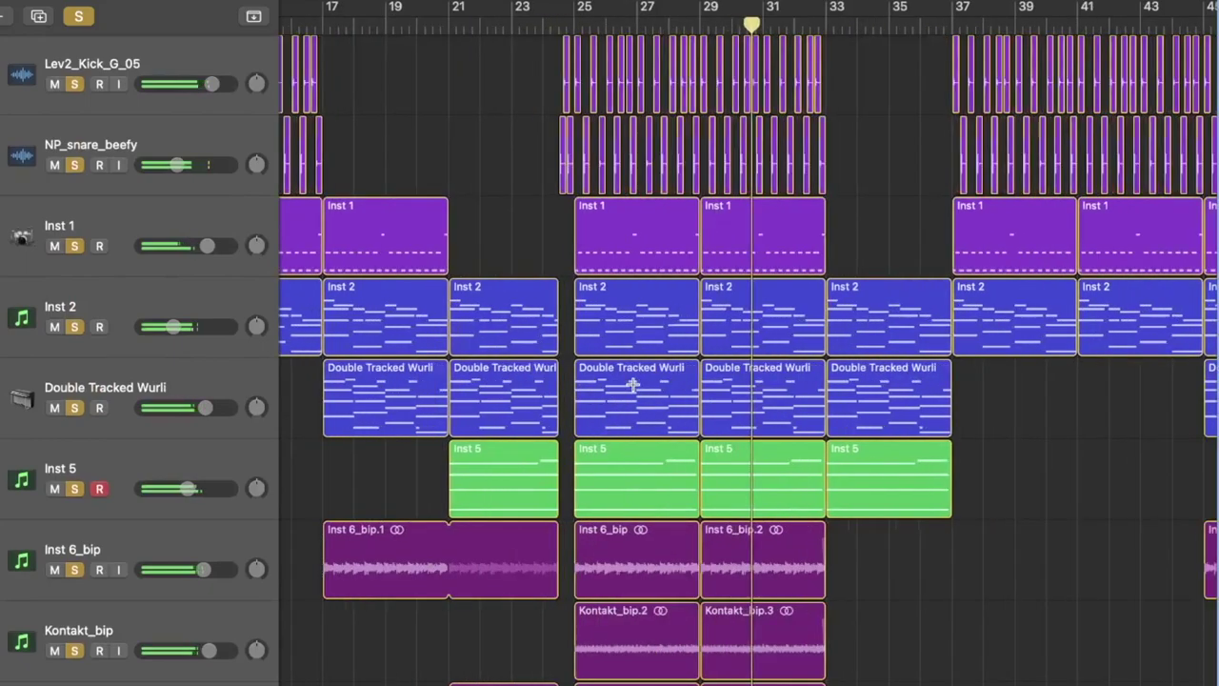
pyautogui.press('super+Right')
pyautogui.hscroll(2, 951, 313)
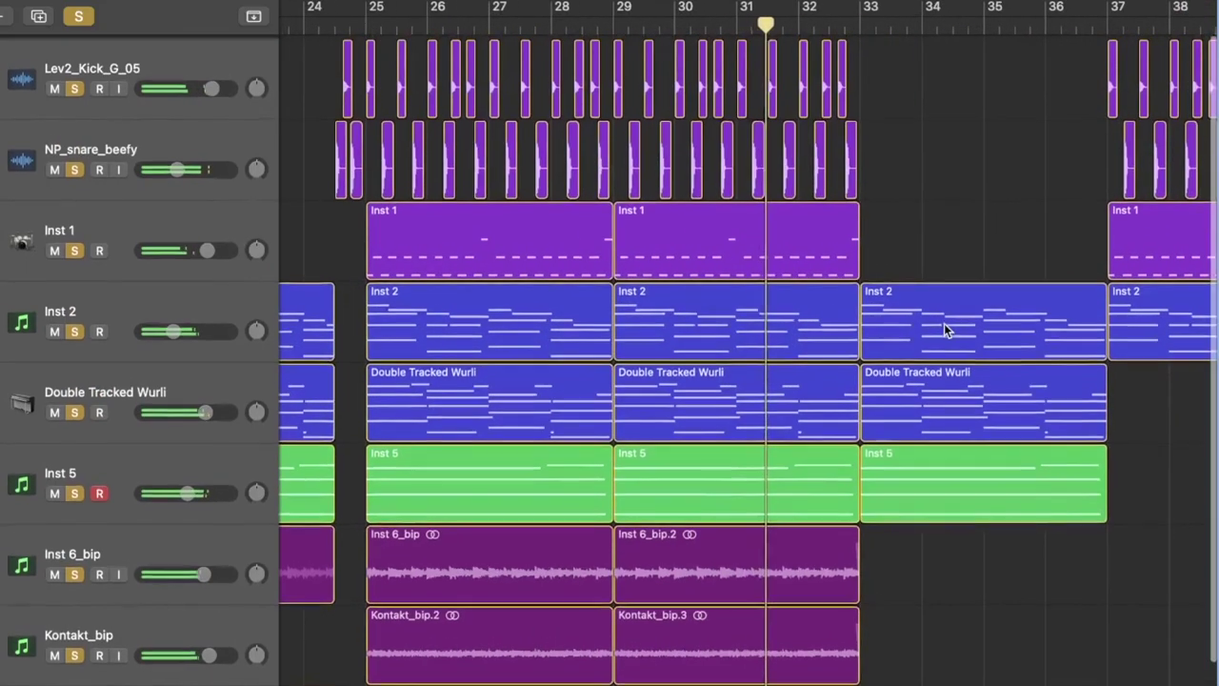
pyautogui.hscroll(10, 944, 323)
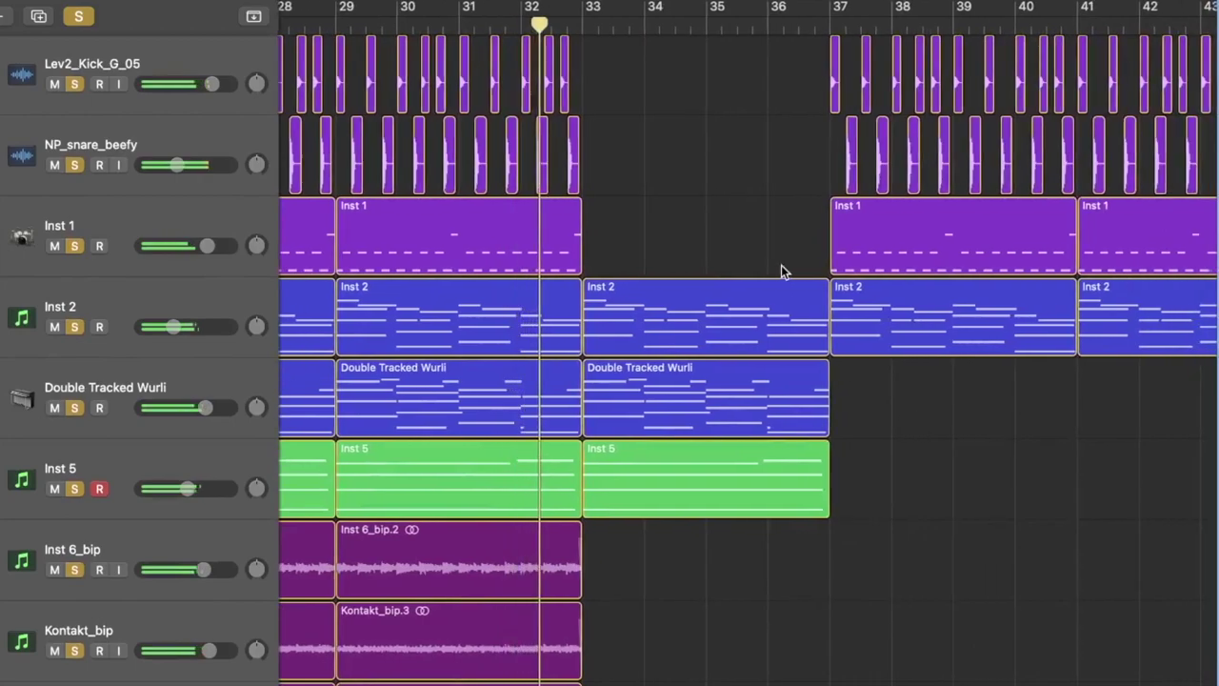